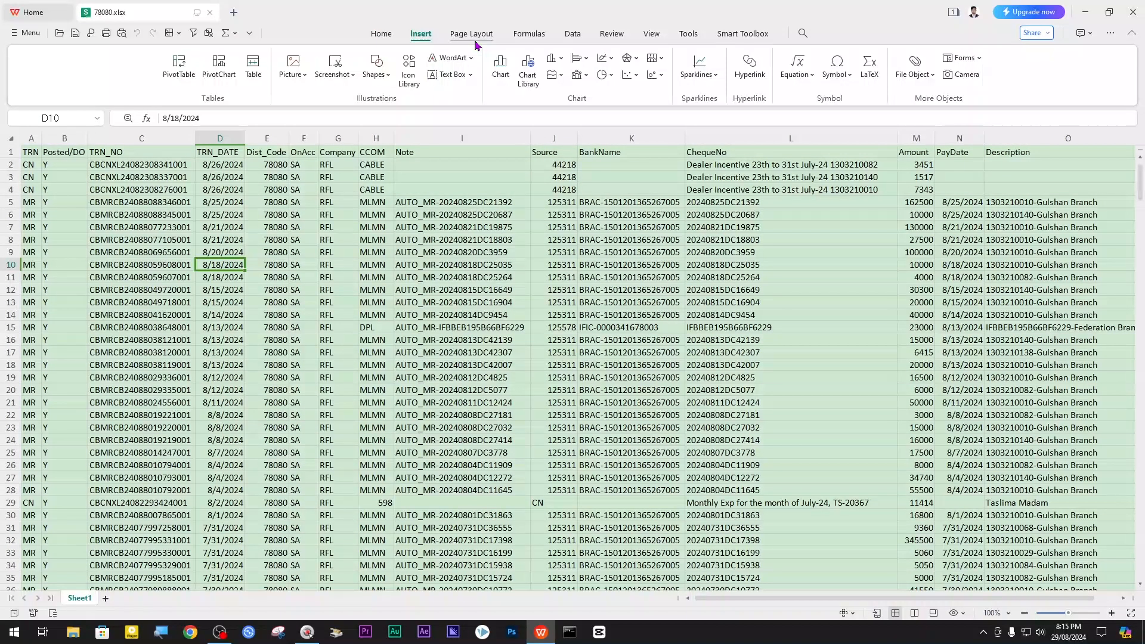
Step: Examine the transaction dates in the TRN_DATE column across the sheet's records
left_click(572, 34)
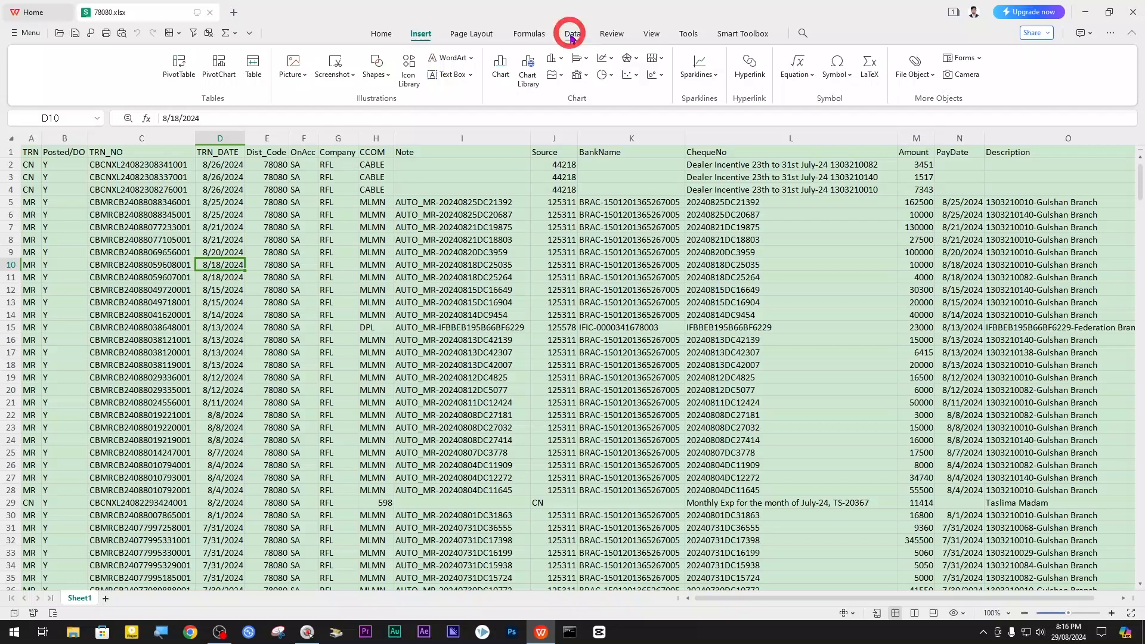
left_click(376, 35)
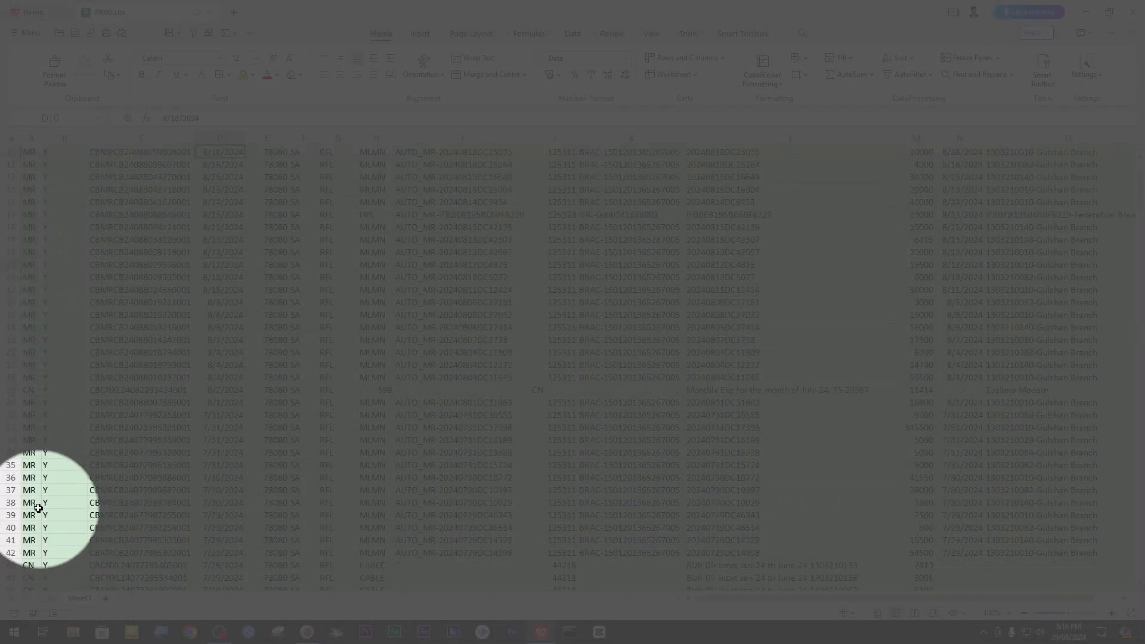
scroll(60, 286, "down", 3)
scroll(214, 352, "up", 3)
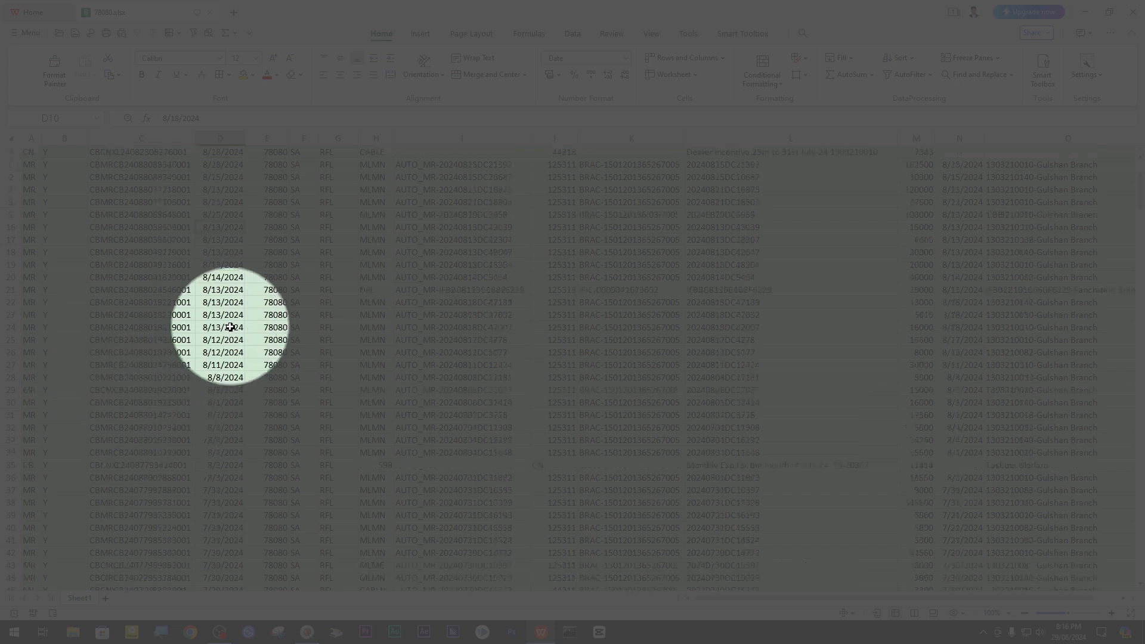
left_click(220, 164)
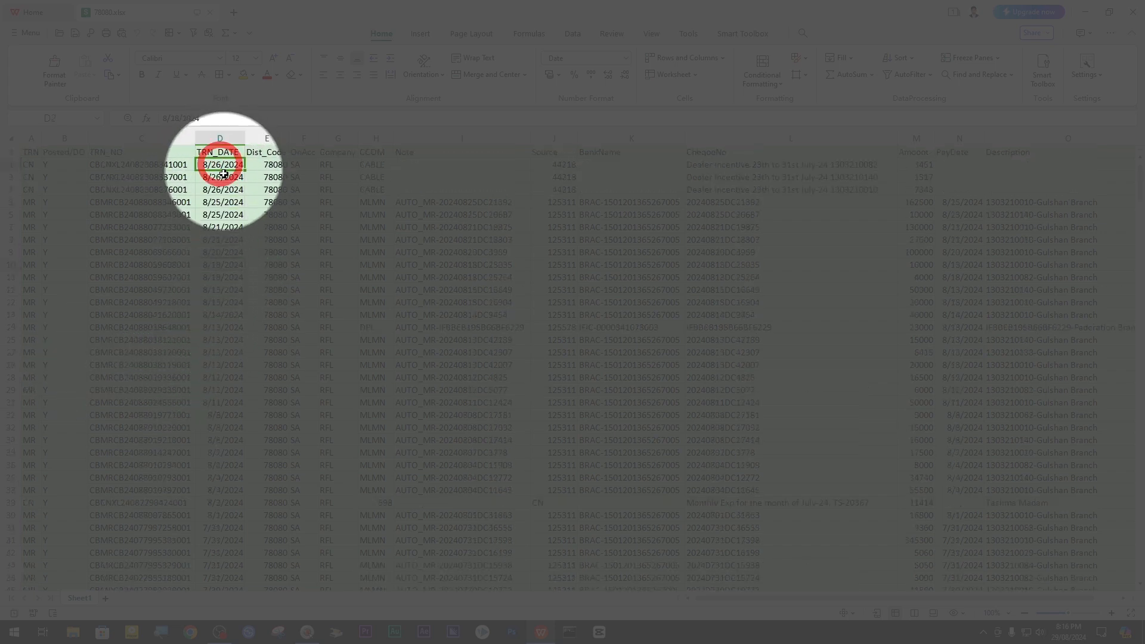
left_click(232, 251)
left_click(232, 319)
left_click(235, 157)
left_click(214, 213)
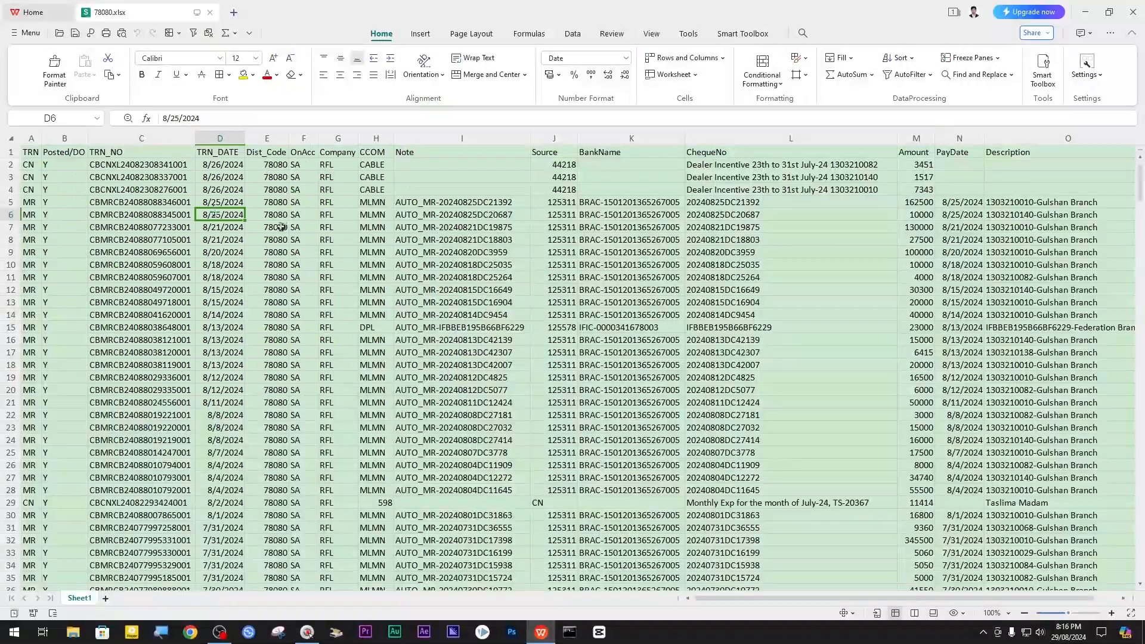
Step: Sort all records in ascending order by the TRN column so the CN rows come before the MR rows
left_click(30, 166)
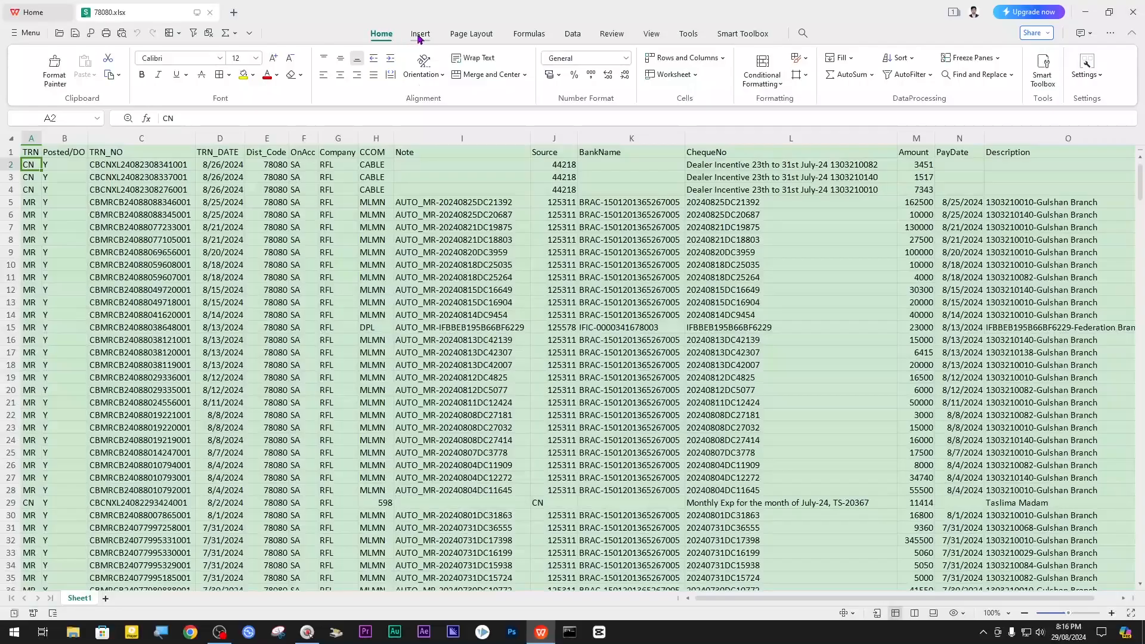
left_click(420, 34)
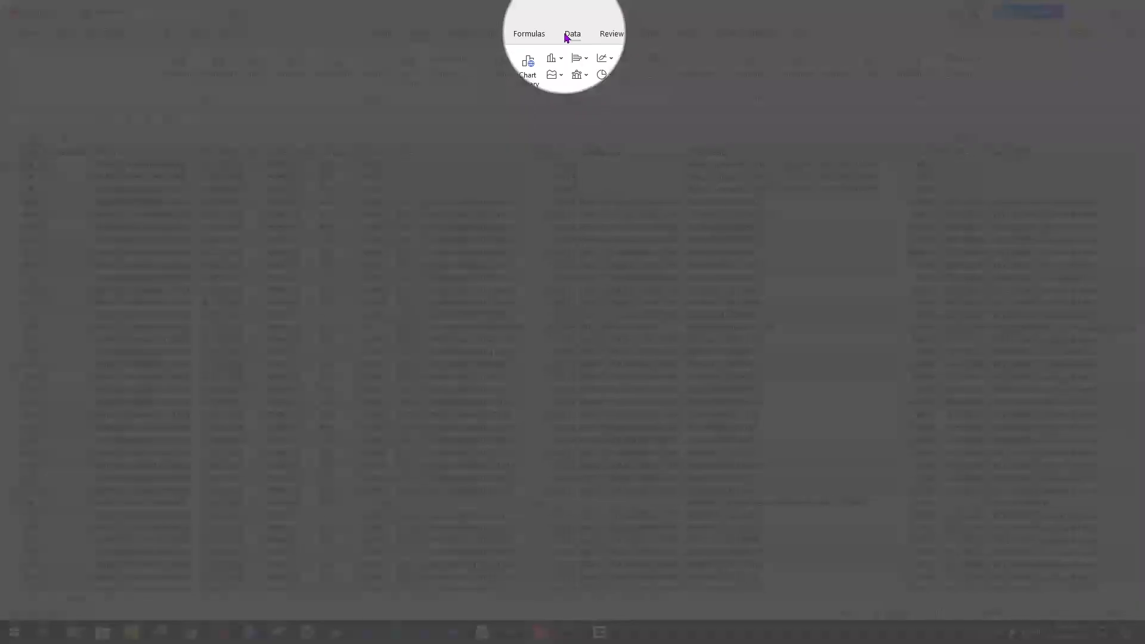
left_click(571, 34)
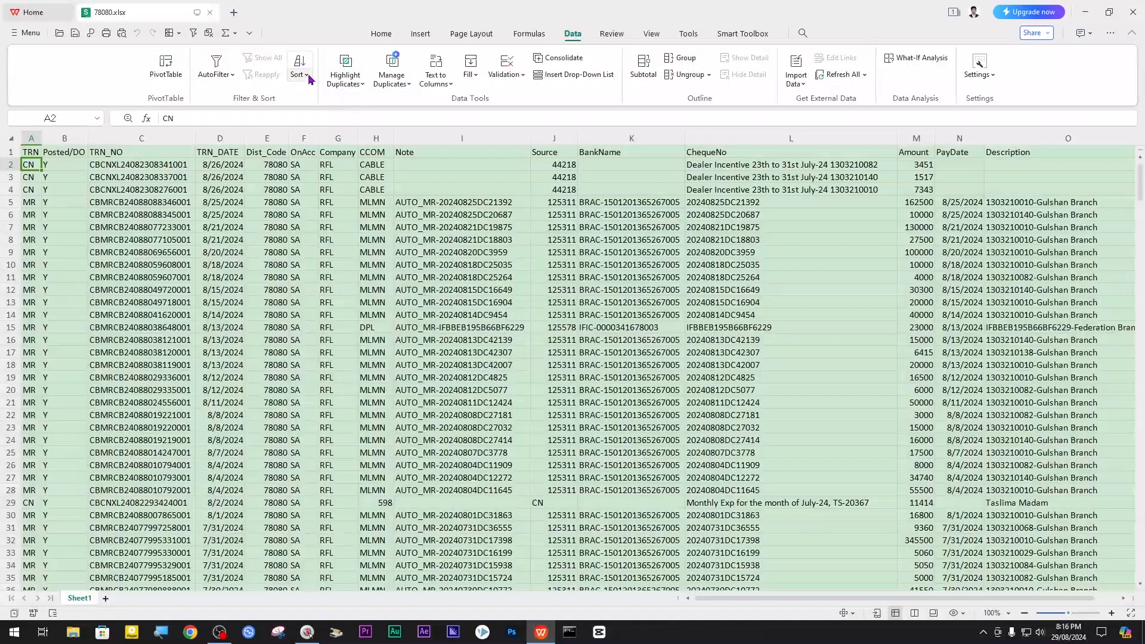
left_click(307, 76)
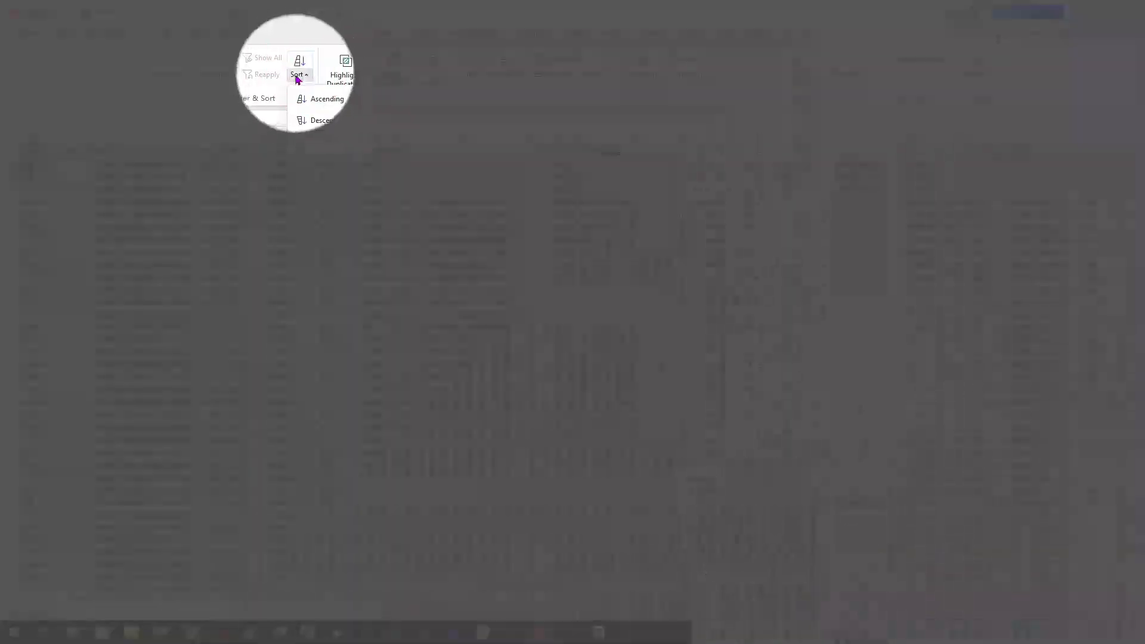
left_click(318, 103)
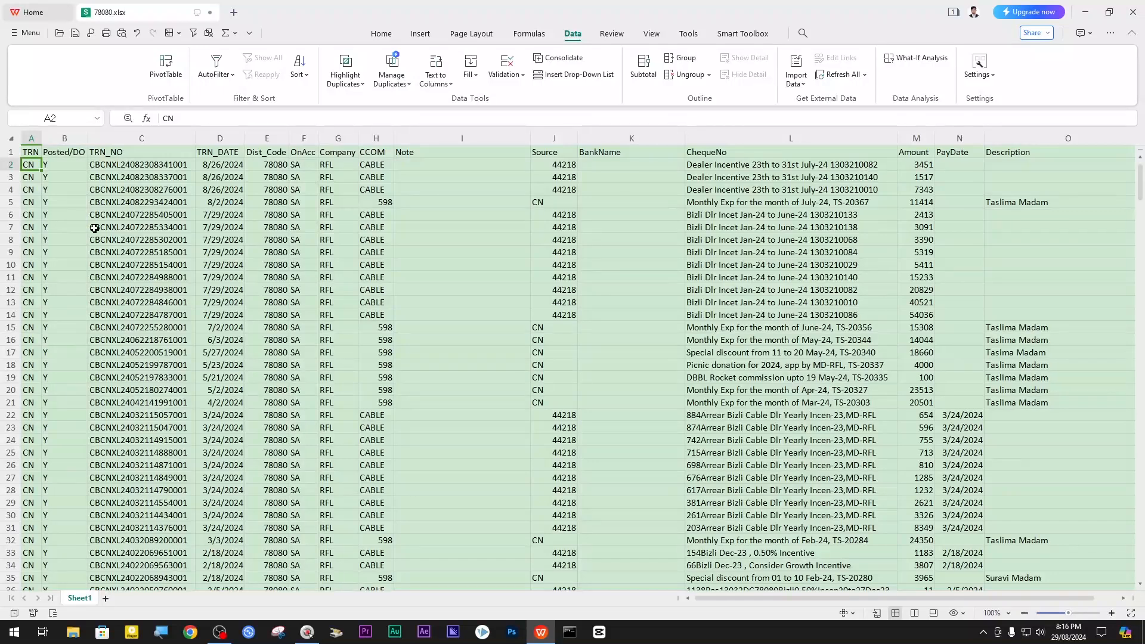
scroll(69, 238, "down", 20)
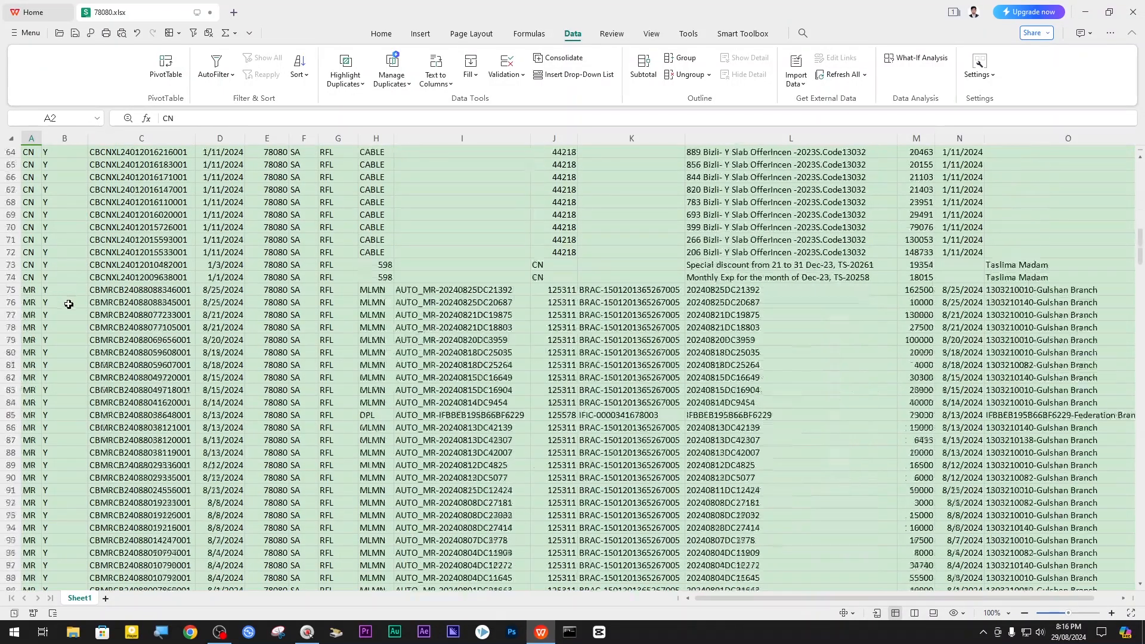
scroll(69, 304, "up", 20)
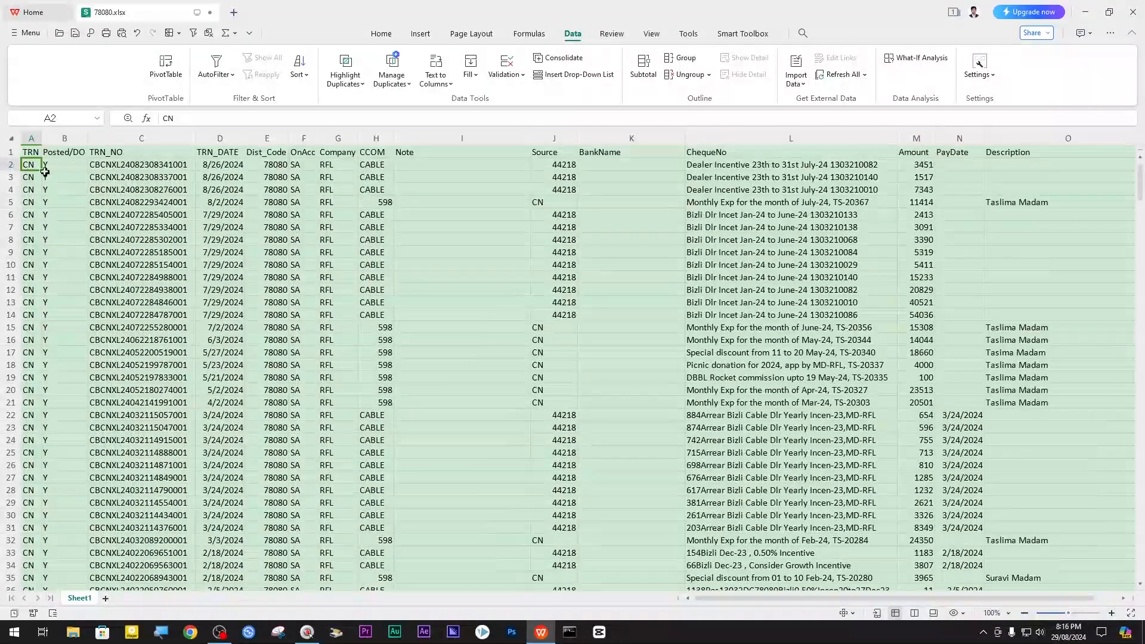
scroll(82, 334, "down", 20)
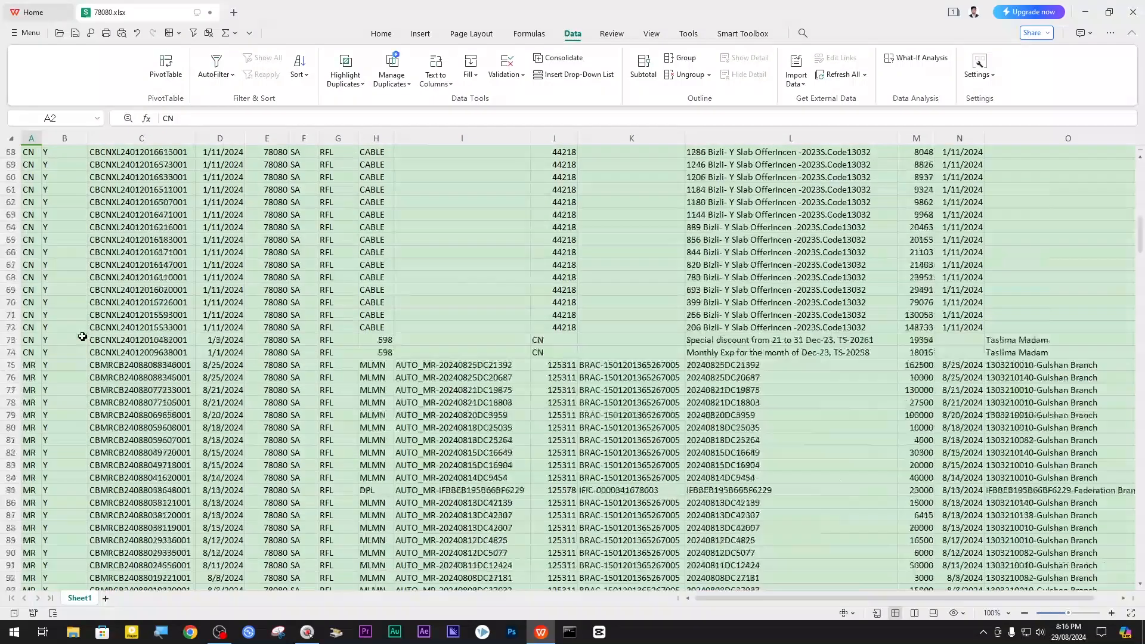
scroll(316, 382, "up", 20)
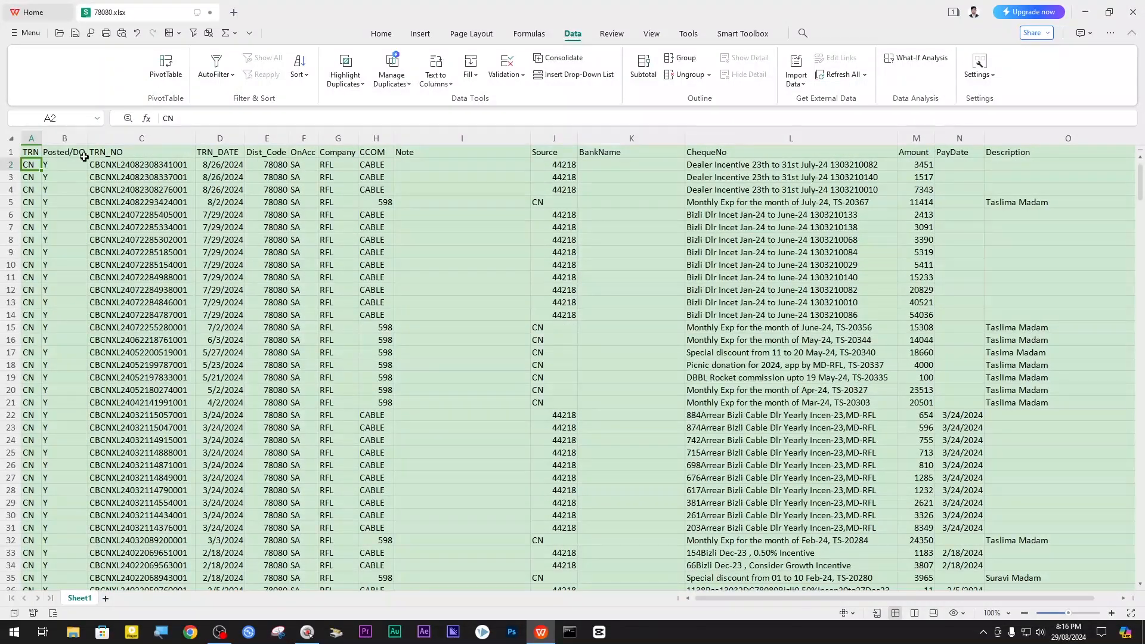
Step: Delete the Posted/DO and TRN_NO columns and the columns from OnAcc through Source
left_click_drag(71, 136, 134, 149)
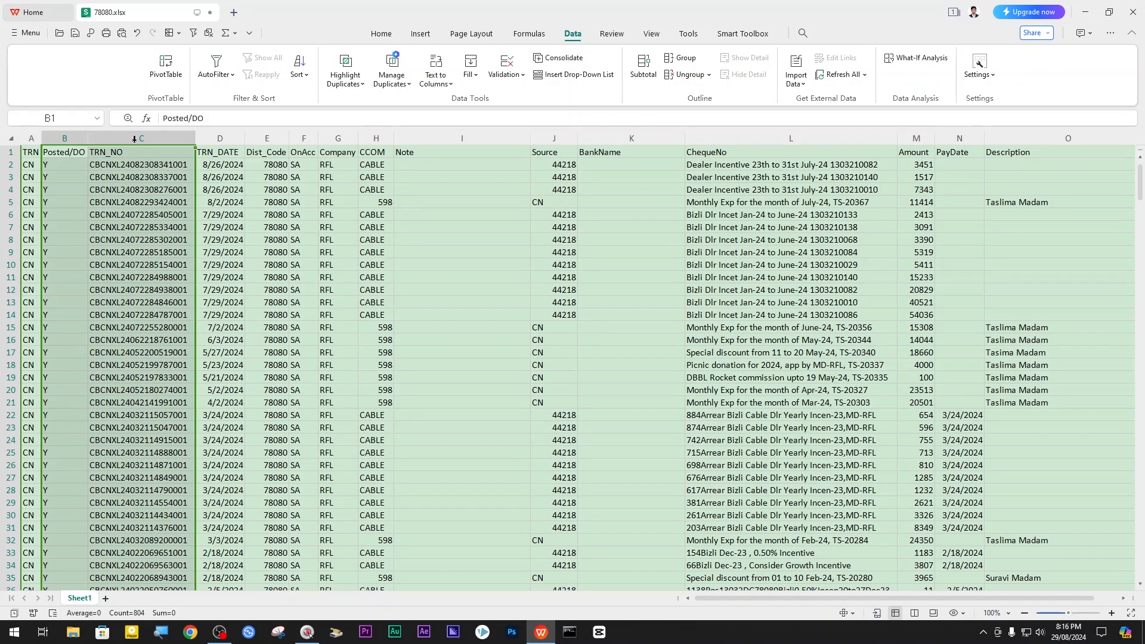
right_click(134, 139)
left_click(159, 177)
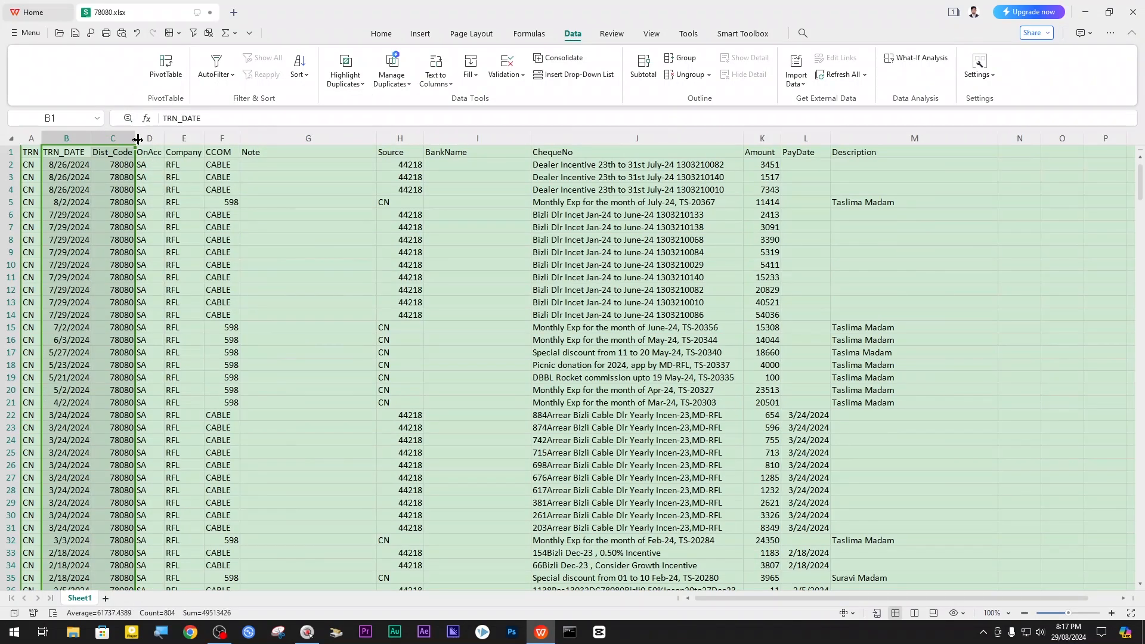
left_click_drag(149, 139, 396, 139)
right_click(396, 139)
left_click(427, 181)
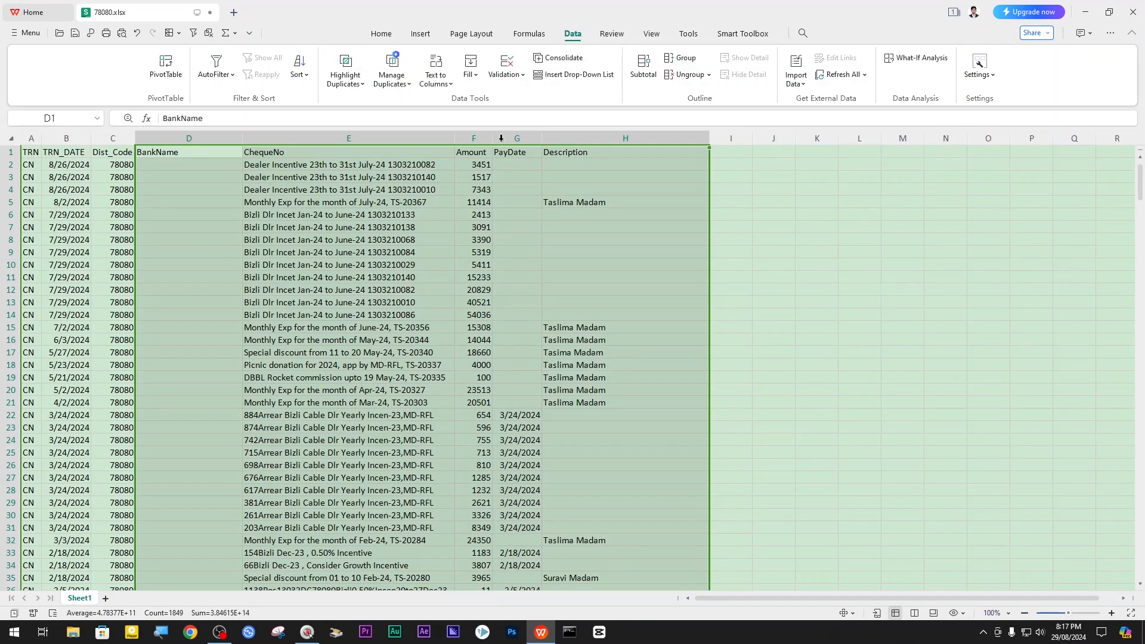
Step: Delete the PayDate and Description columns along with the selected empty columns beside them
left_click_drag(508, 138, 860, 143)
right_click(531, 138)
left_click(567, 174)
left_click(380, 34)
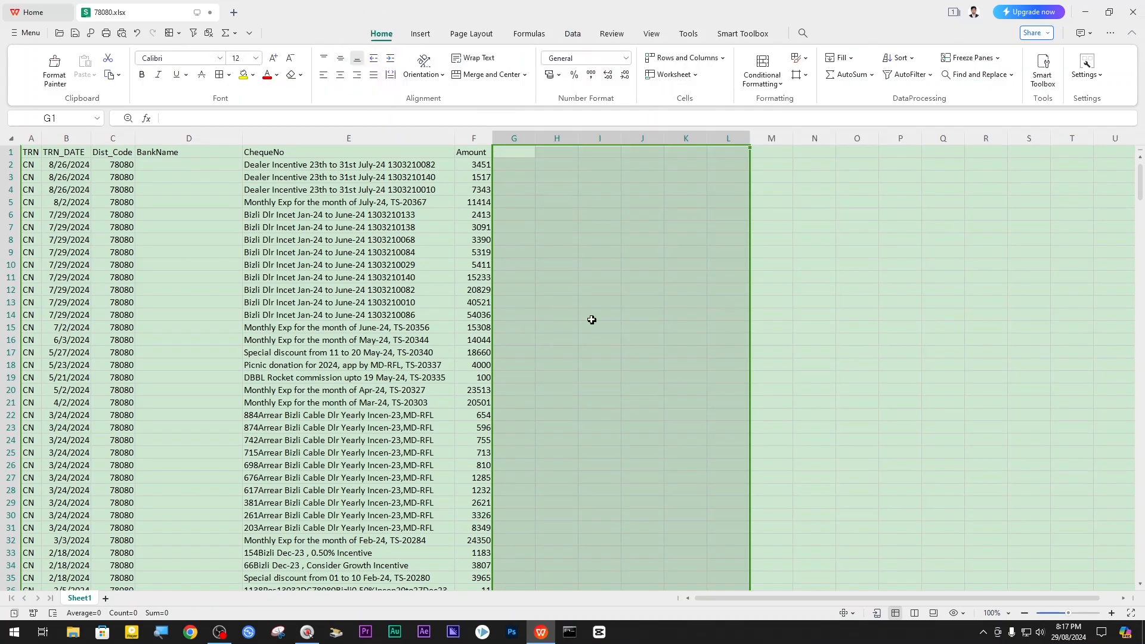
left_click(593, 325)
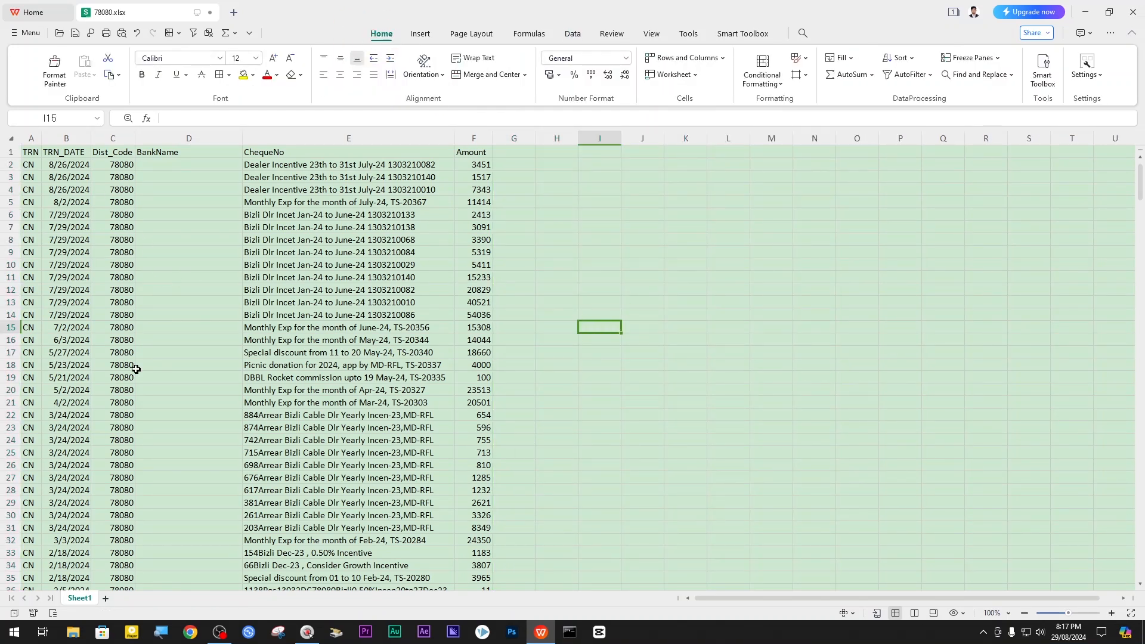
Step: Delete rows 16 to 74, the CN entries dated before 7/2/2024
scroll(136, 370, "down", 1)
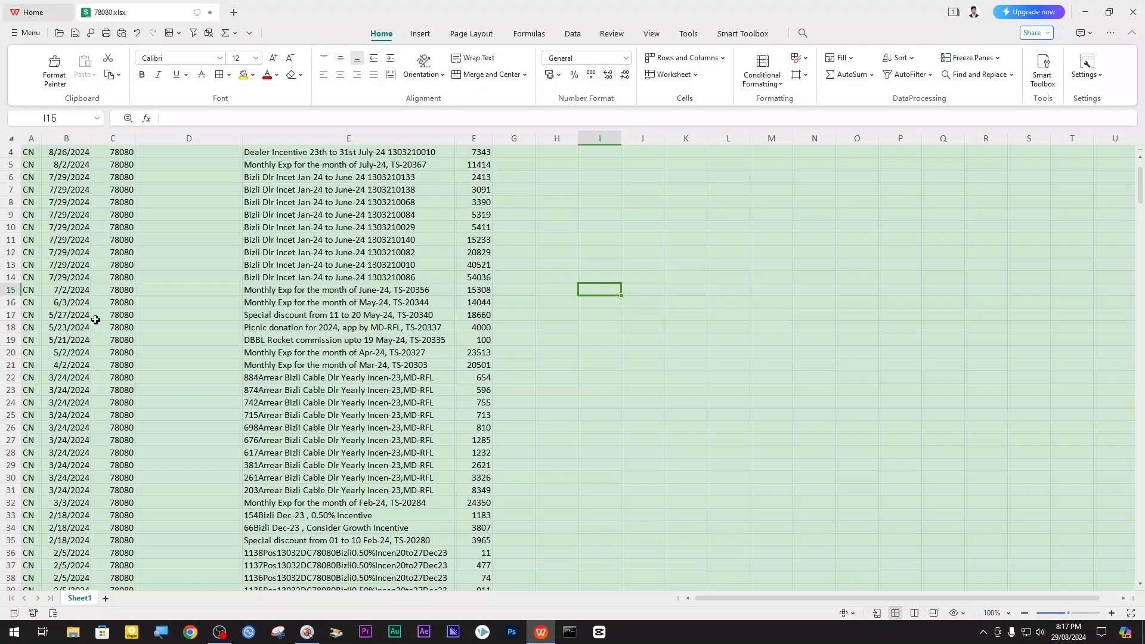
left_click(10, 302)
left_click_drag(8, 303, 55, 513)
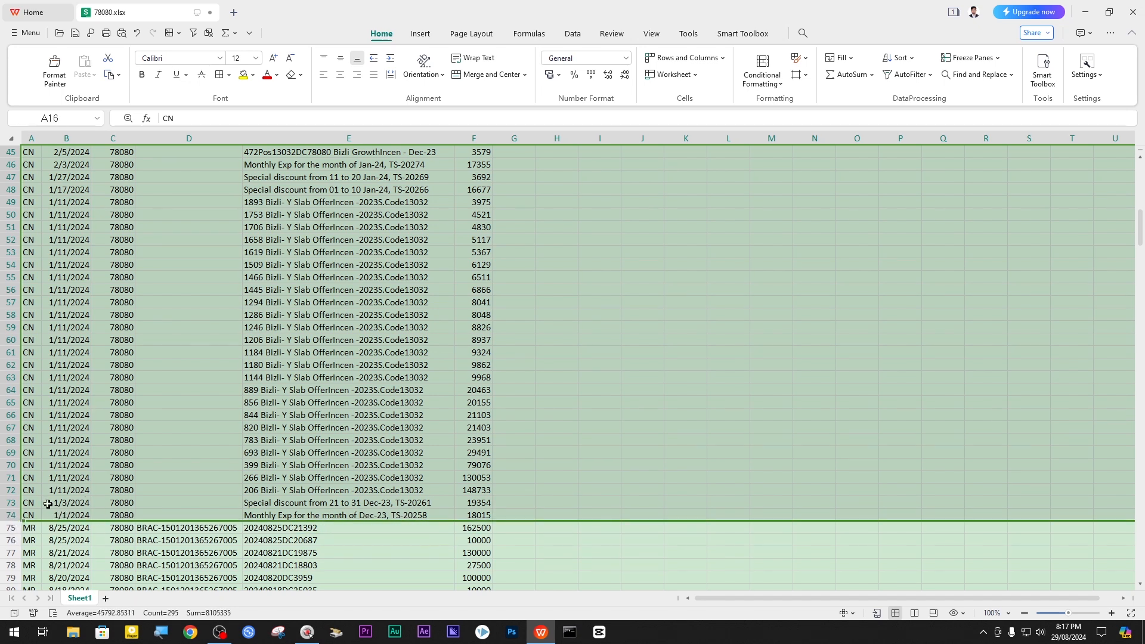
key("ctrl+minus")
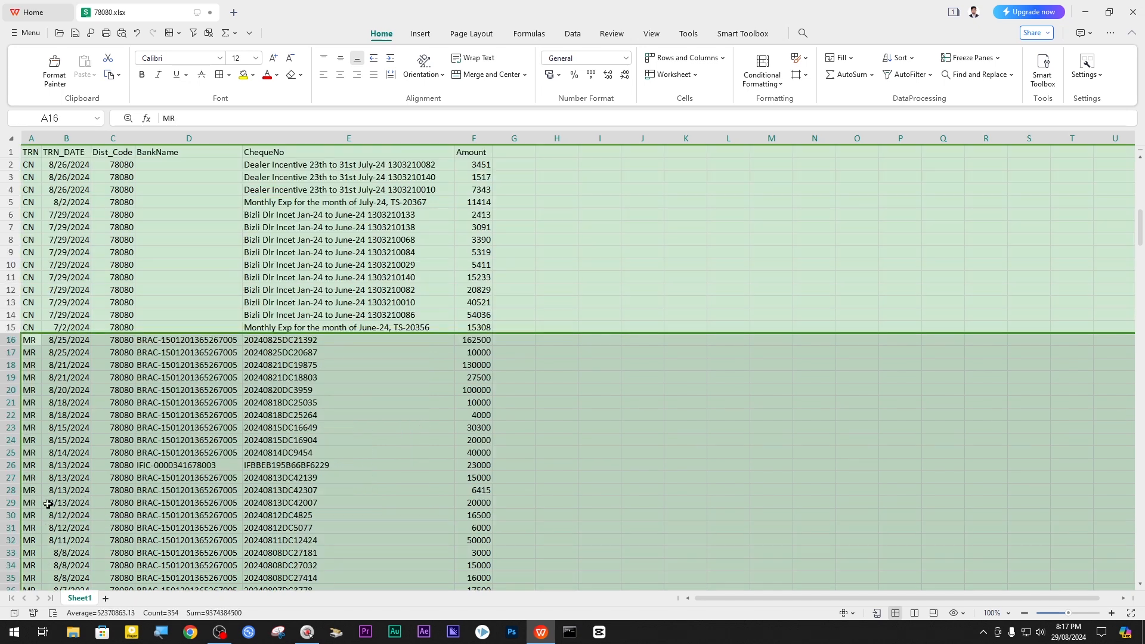
Step: Insert two blank rows above row 16 to separate the CN entries from the MR entries
left_click(13, 339)
right_click(13, 339)
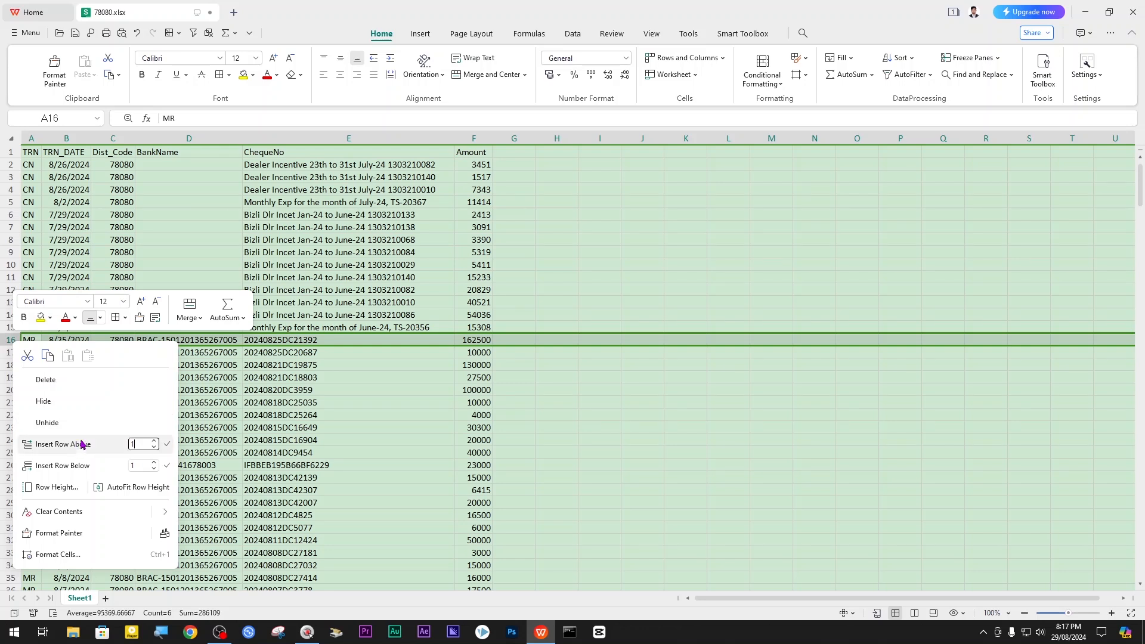
left_click(81, 448)
right_click(14, 340)
left_click(76, 448)
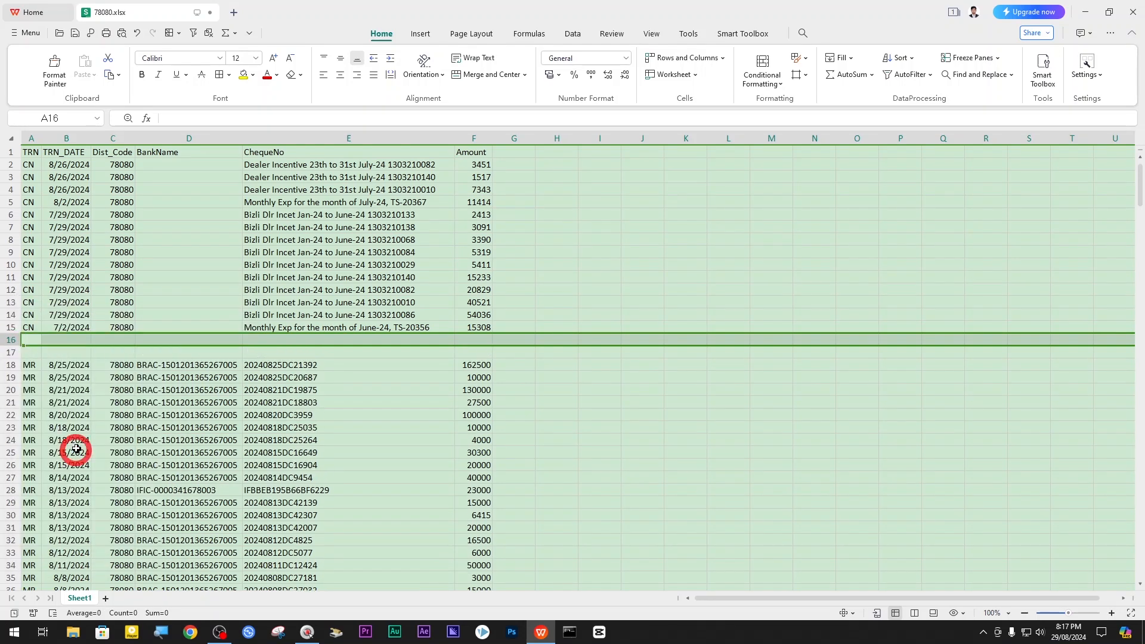
left_click(149, 353)
scroll(396, 370, "down", 1)
scroll(390, 371, "up", 1)
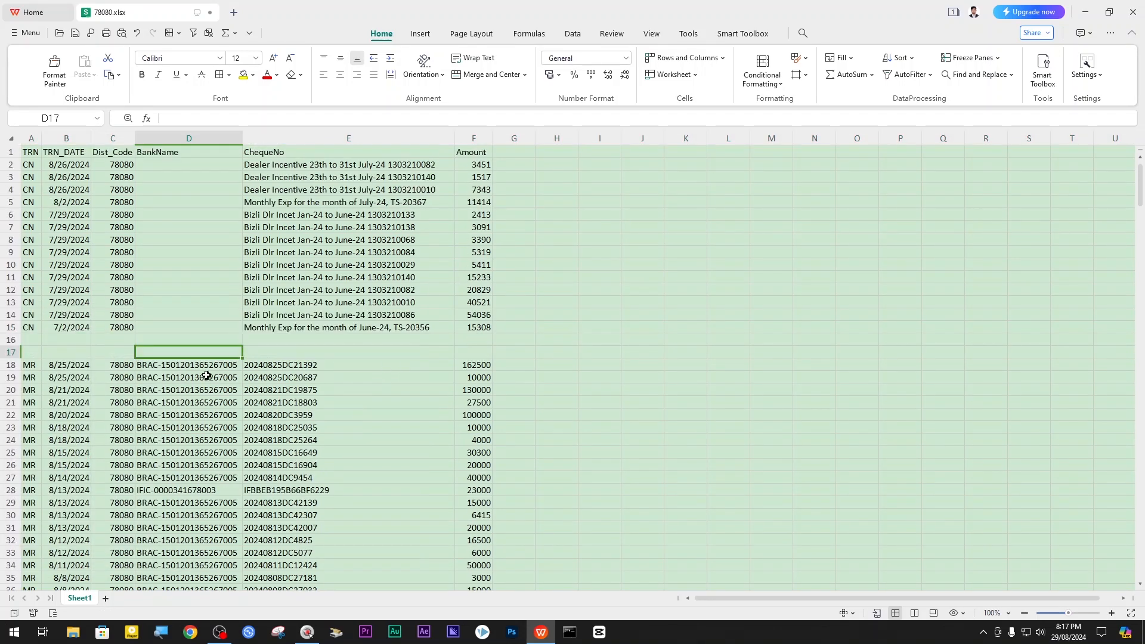
left_click_drag(66, 167, 65, 327)
left_click(180, 330)
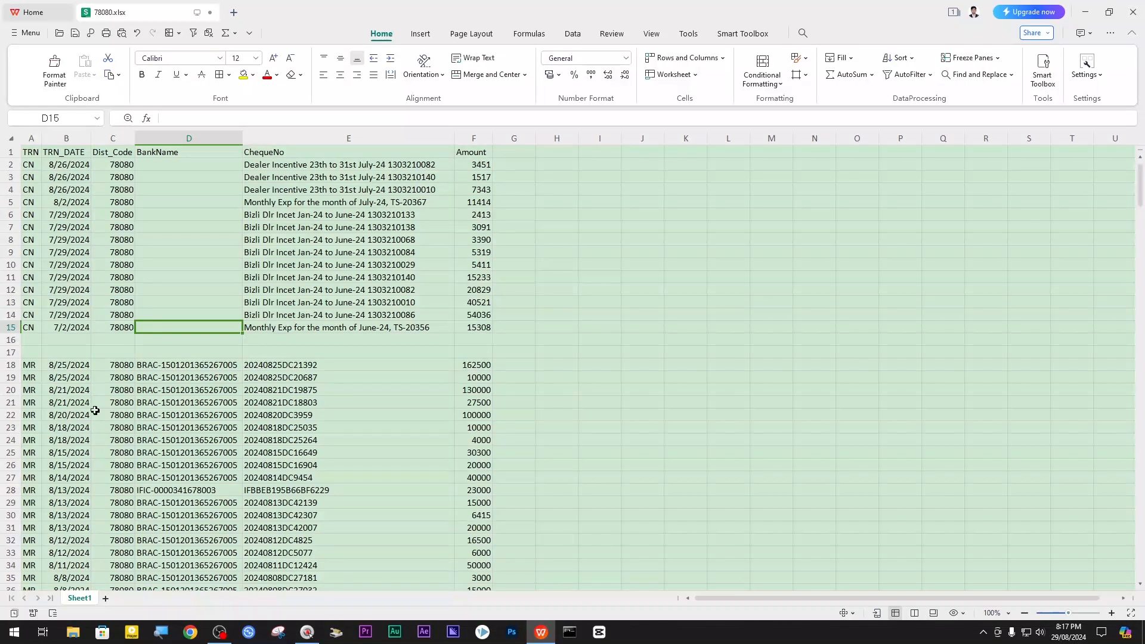
Step: Clear the contents of all MR rows from row 56, dated 7/27/2024, down to the last record
scroll(147, 425, "down", 6)
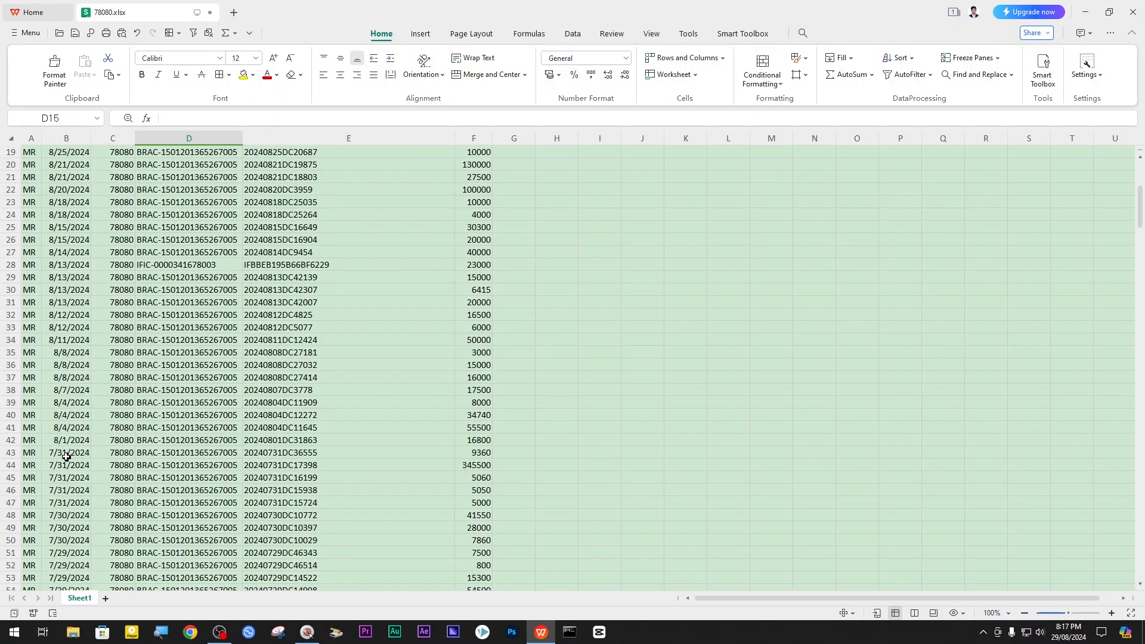
scroll(108, 555, "down", 2)
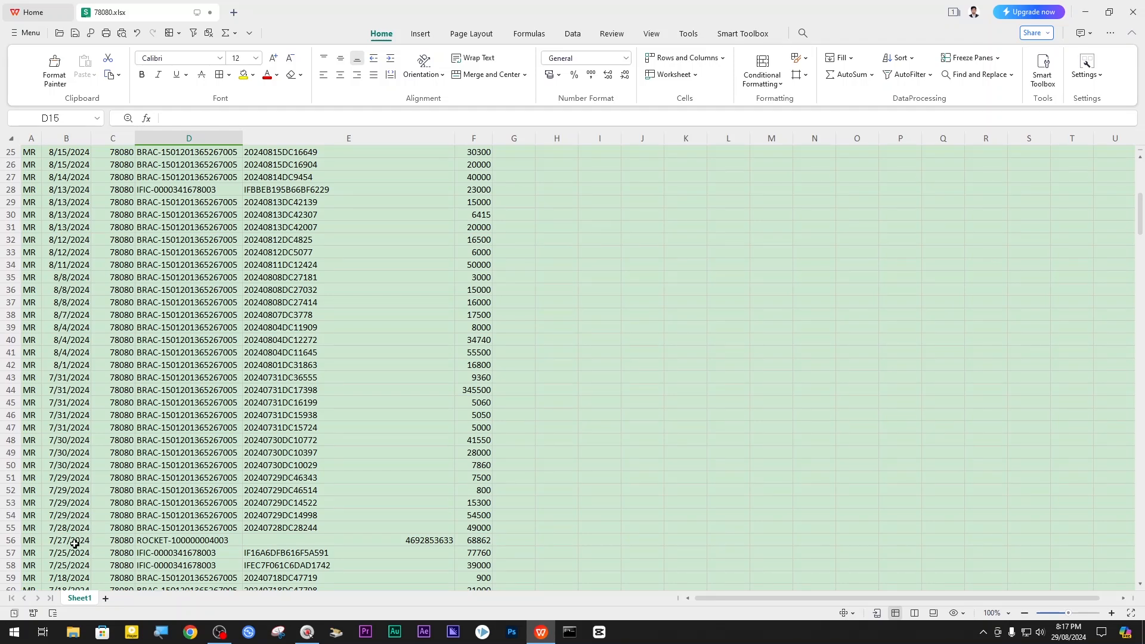
left_click(74, 541)
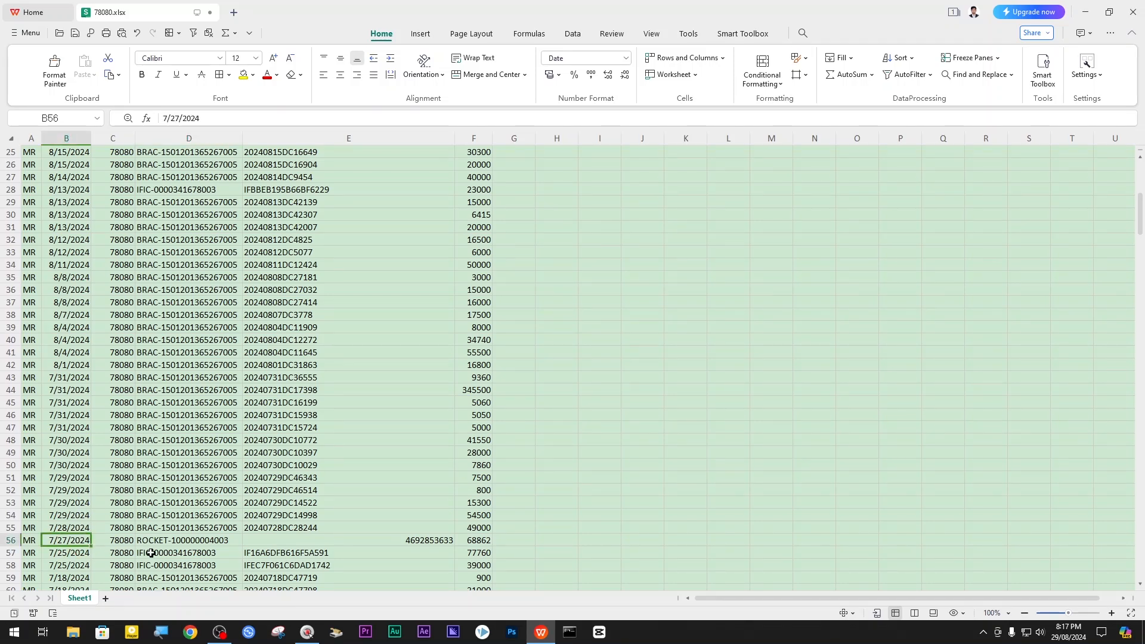
left_click(8, 540)
scroll(195, 541, "down", 1)
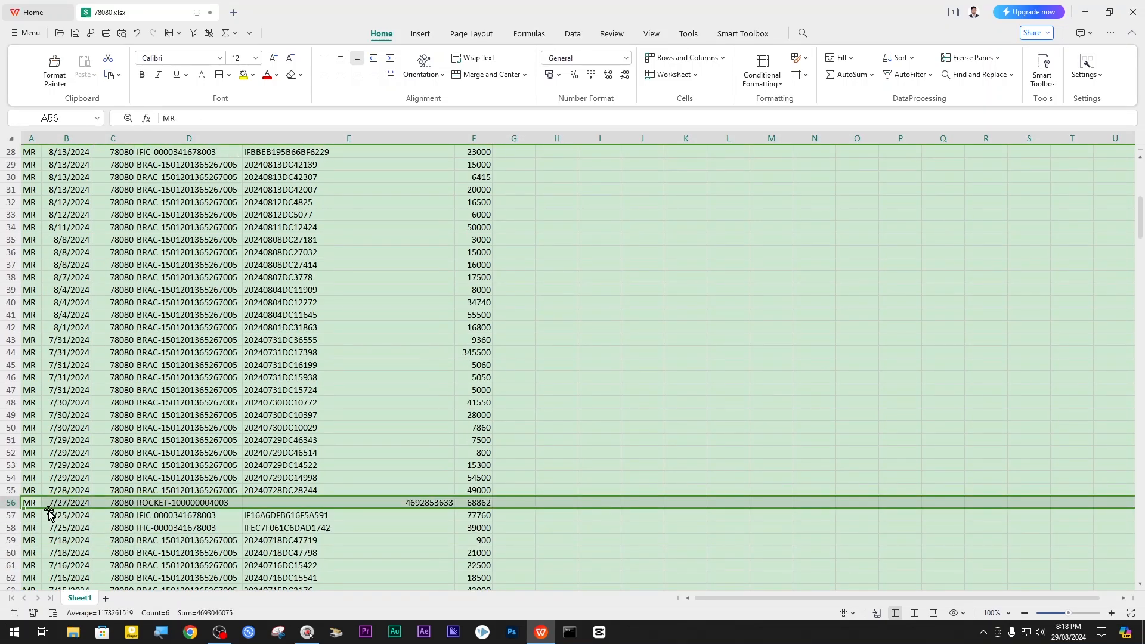
left_click(3, 502)
key("ctrl+shift+Down")
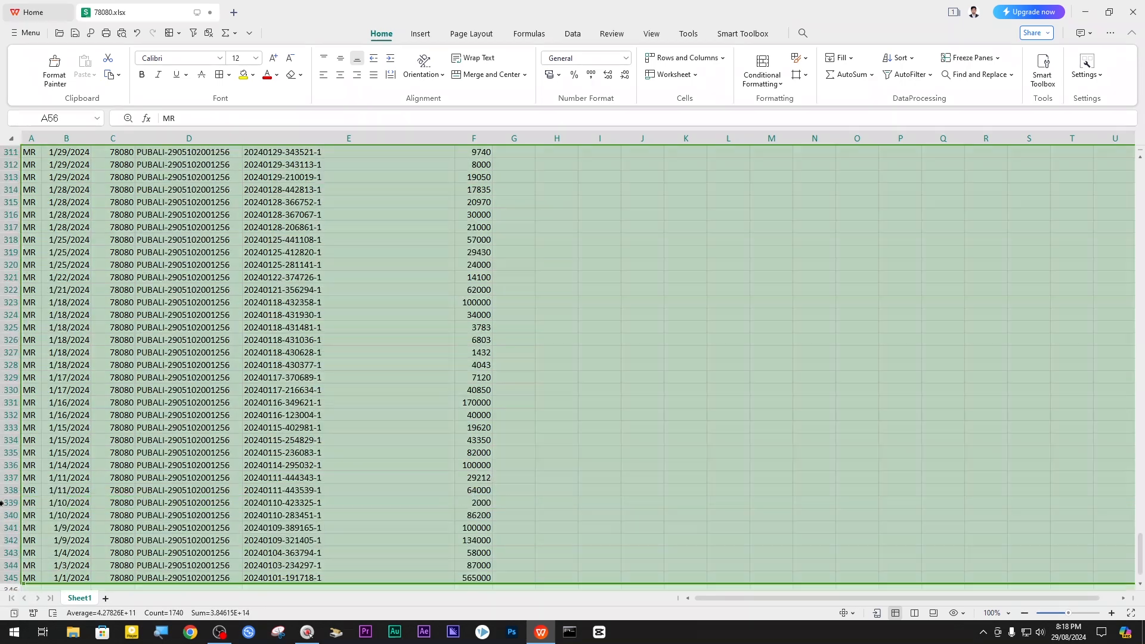
key("Delete")
Step: Sum the MR amounts in F18:F55 in cell F56 and fill that cell with yellow
scroll(31, 434, "up", 13)
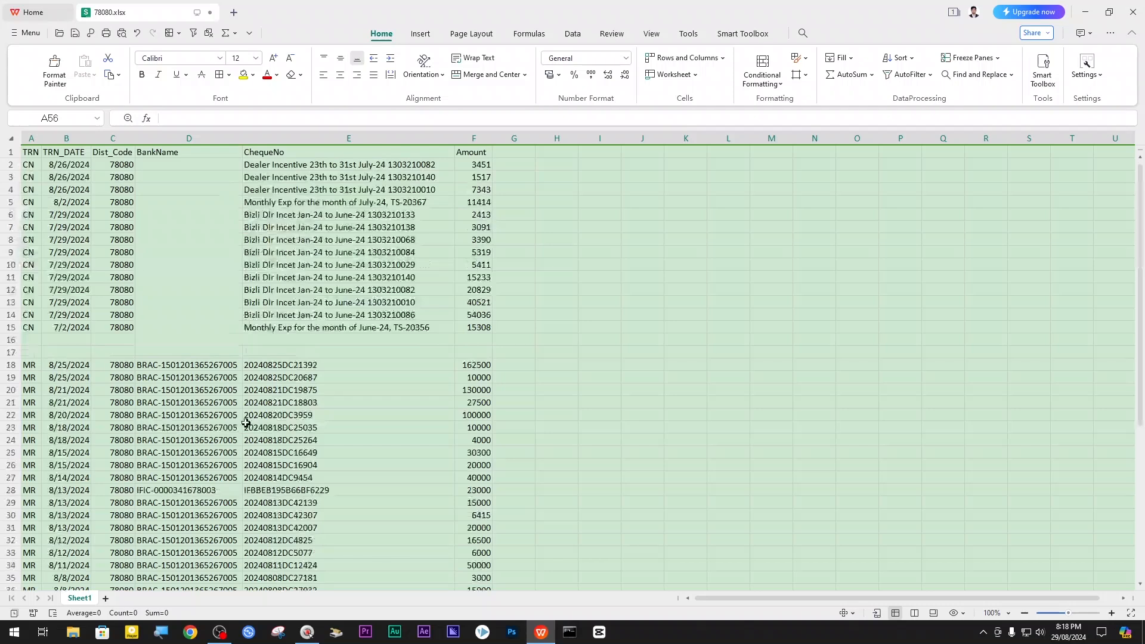
scroll(247, 421, "down", 11)
scroll(429, 486, "up", 3)
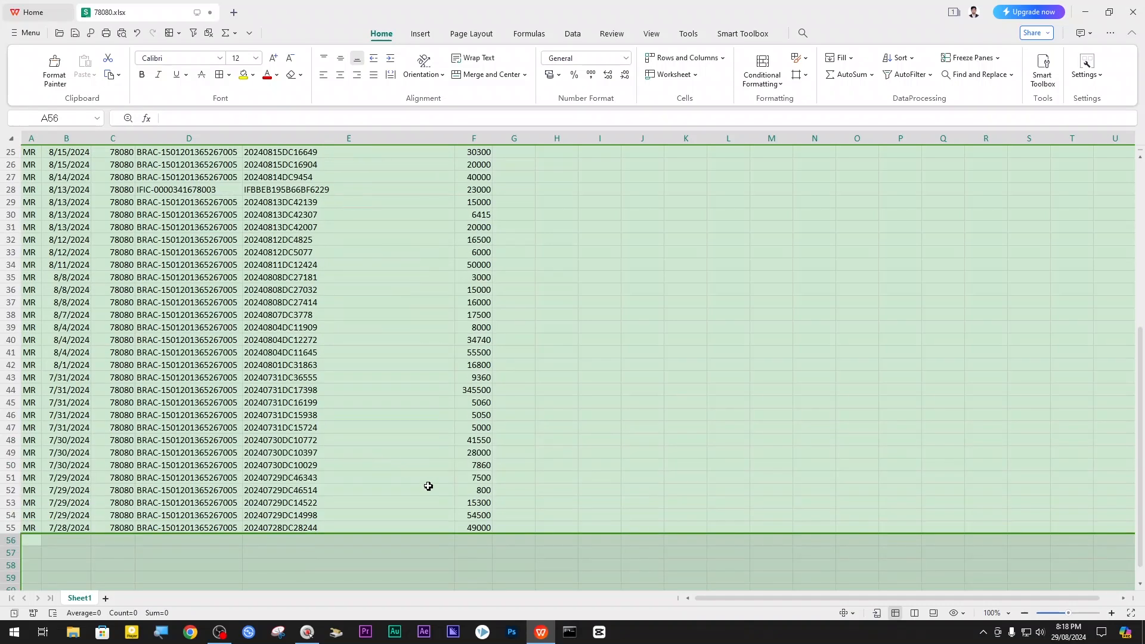
left_click(481, 546)
key("alt+equal")
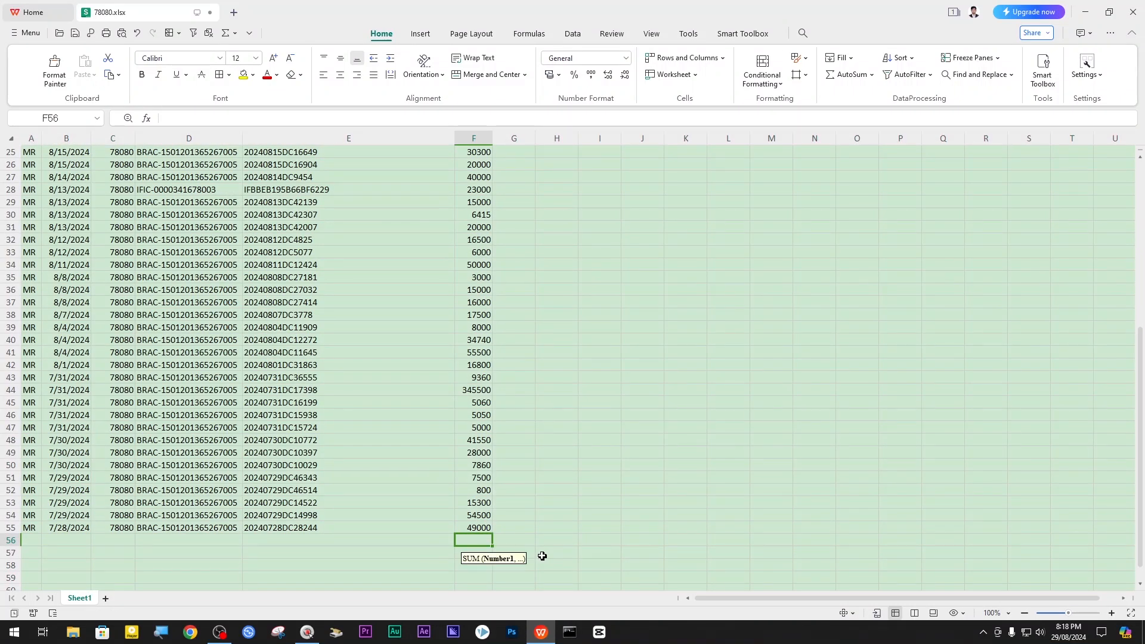
key("Return")
left_click(475, 540)
left_click(243, 75)
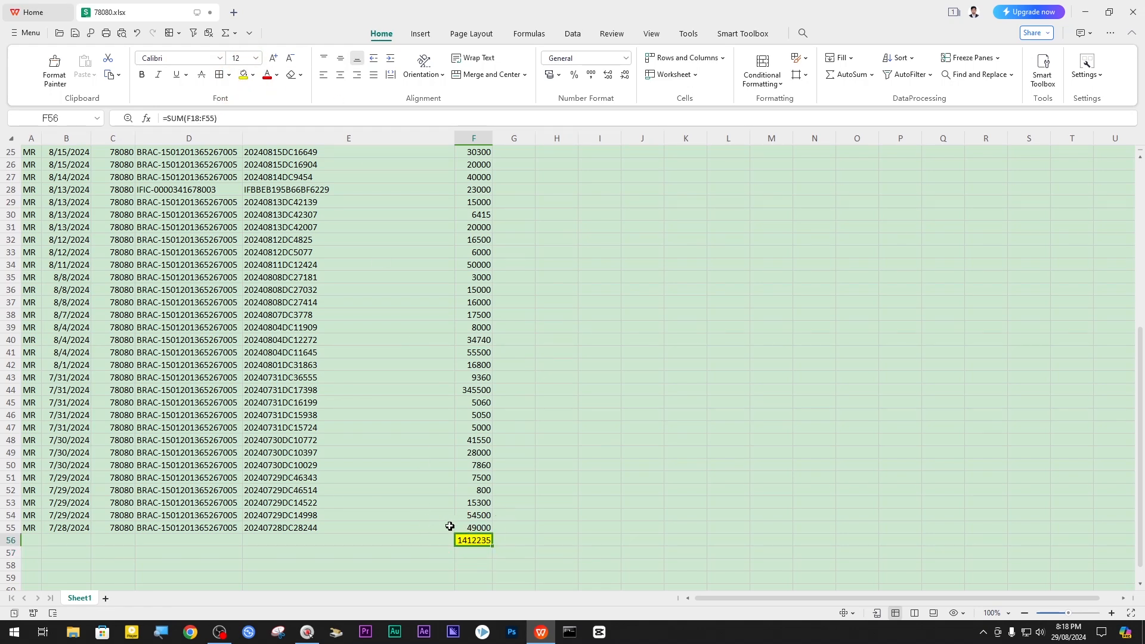
Step: Check the cell range of the MR total formula in F56 against the MR amounts it covers
scroll(439, 526, "up", 4)
scroll(499, 541, "down", 3)
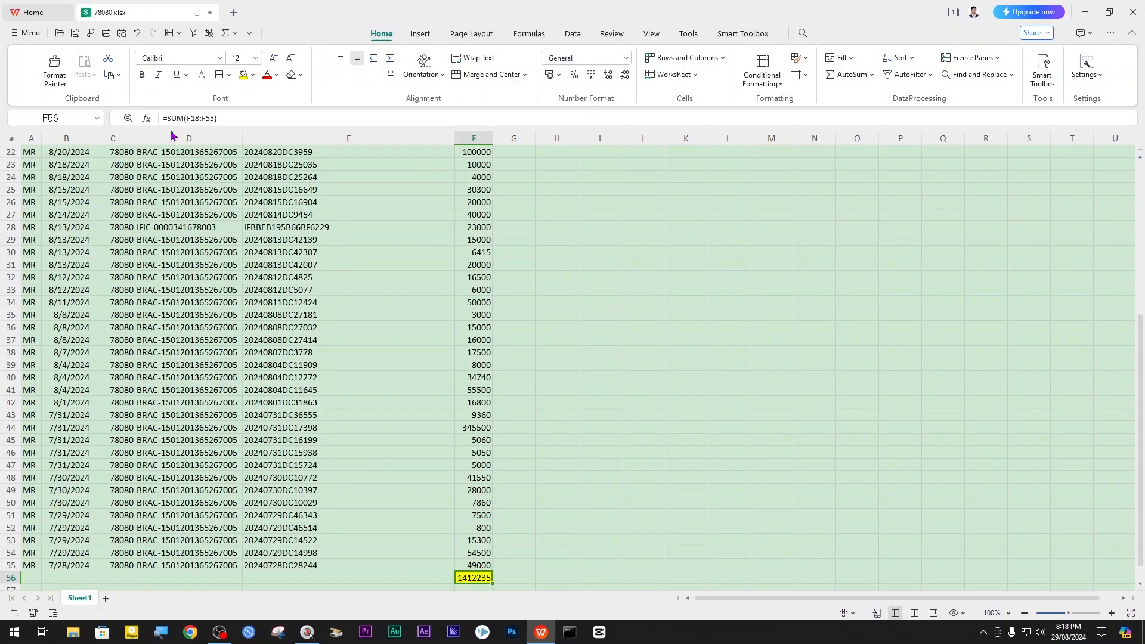
double_click(197, 118)
scroll(499, 383, "up", 4)
scroll(450, 412, "down", 4)
scroll(451, 412, "down", 3)
key("Return")
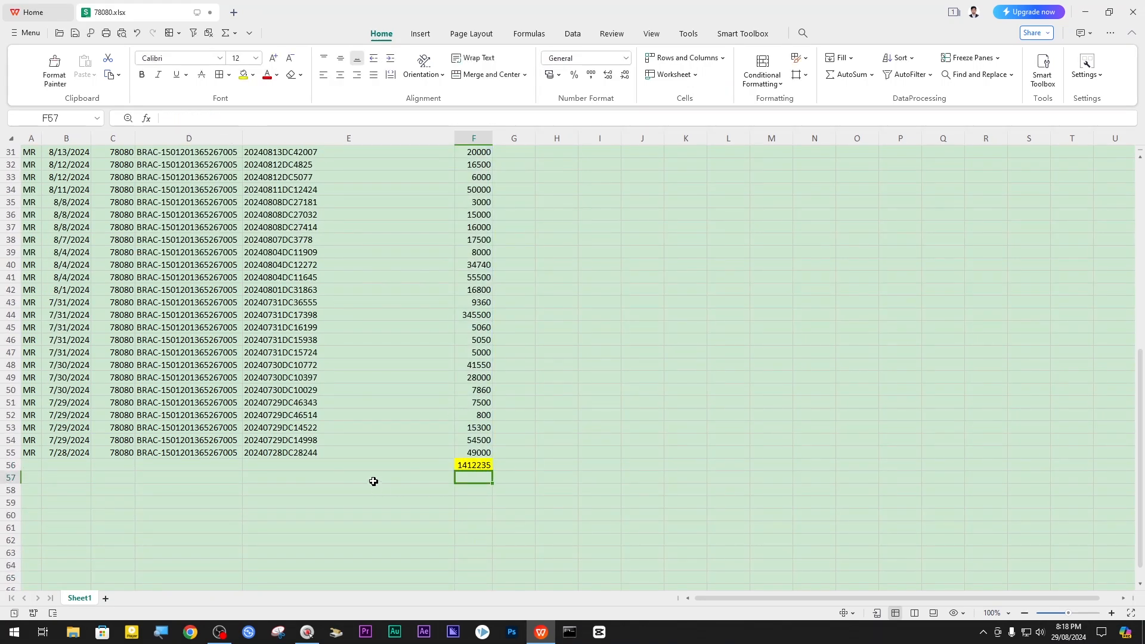
scroll(334, 474, "up", 10)
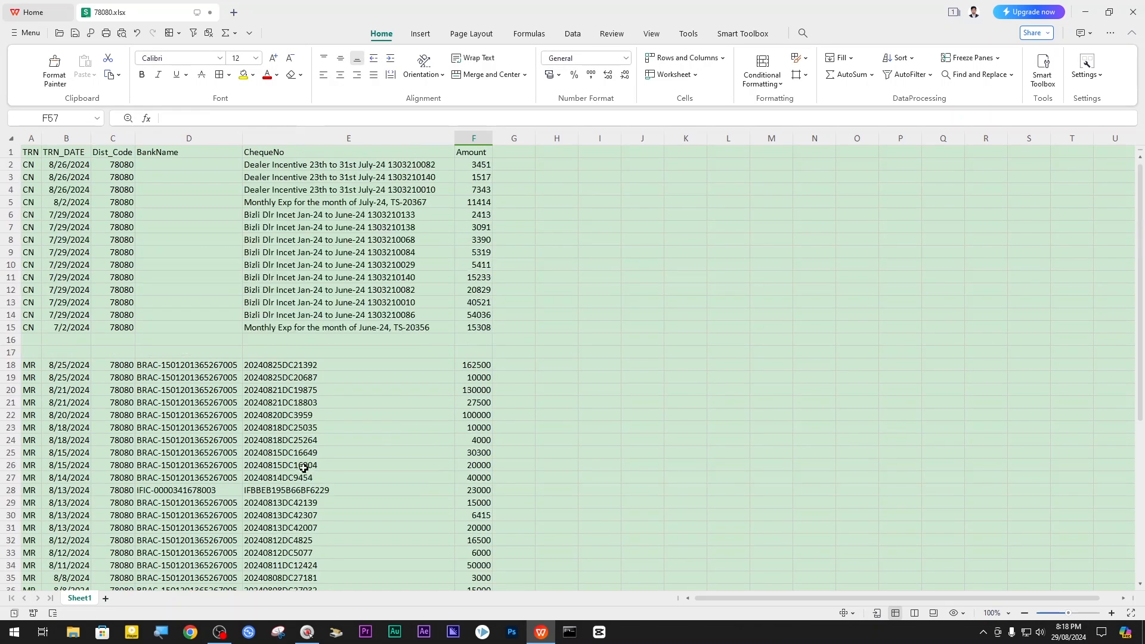
Step: Insert seven more blank rows above row 16 between the CN and MR entries, the last five in one go
right_click(6, 339)
left_click(65, 440)
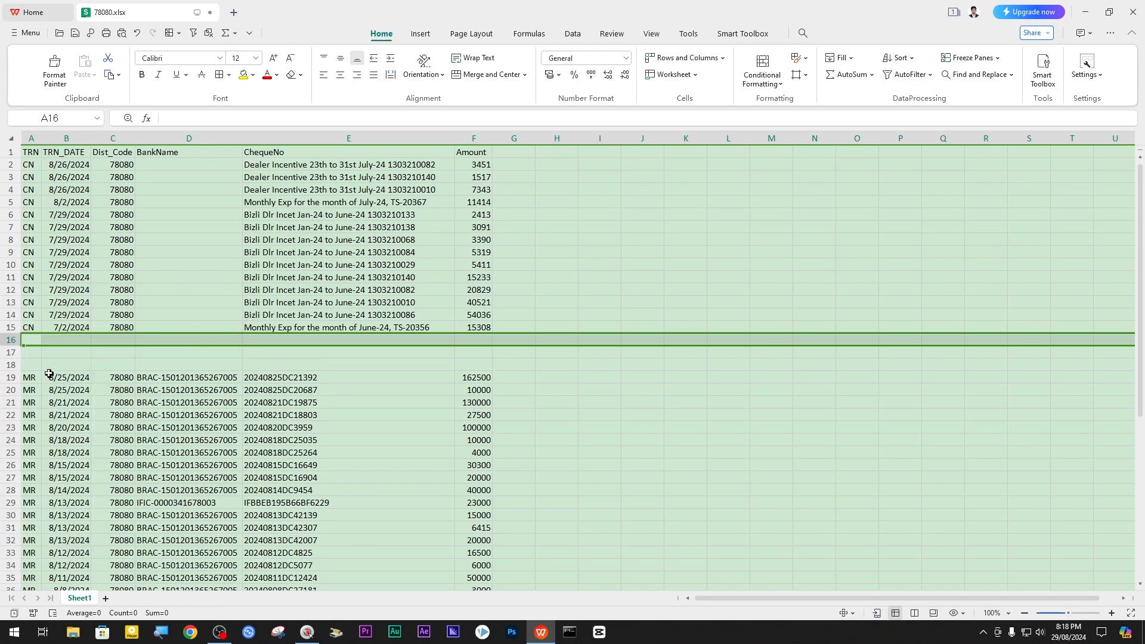
right_click(11, 339)
left_click(69, 440)
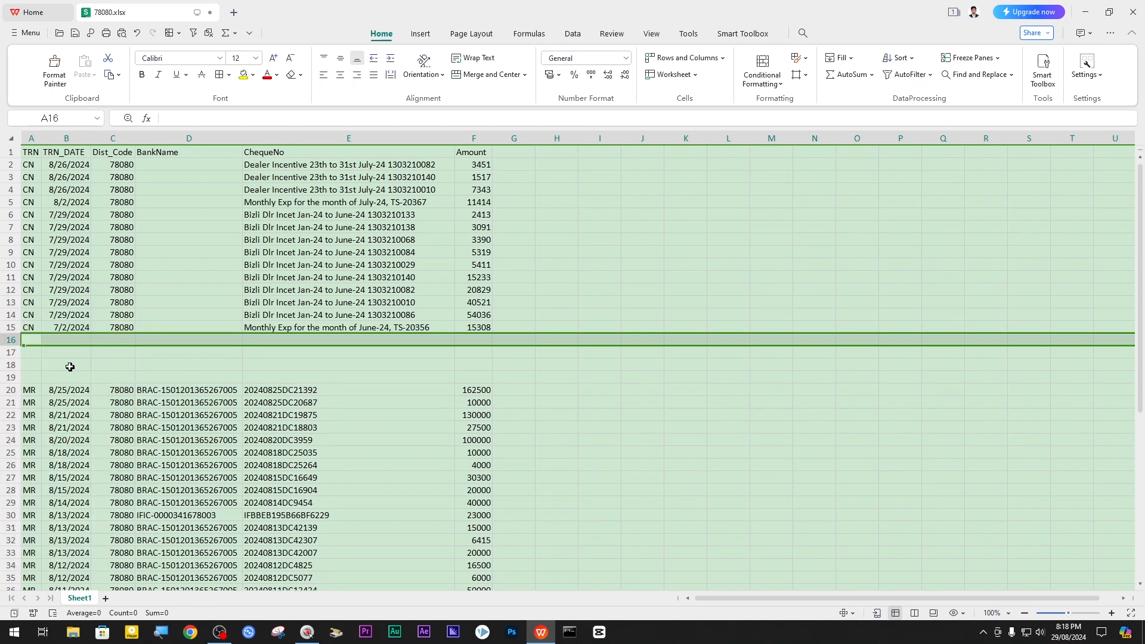
right_click(7, 341)
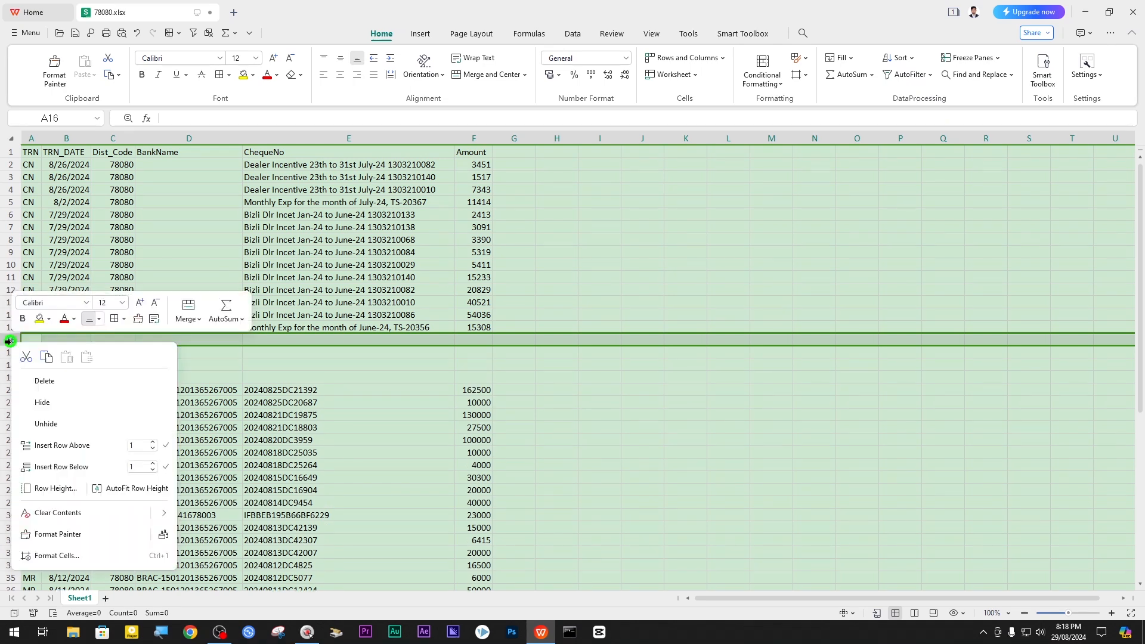
left_click(138, 443)
left_click(136, 431)
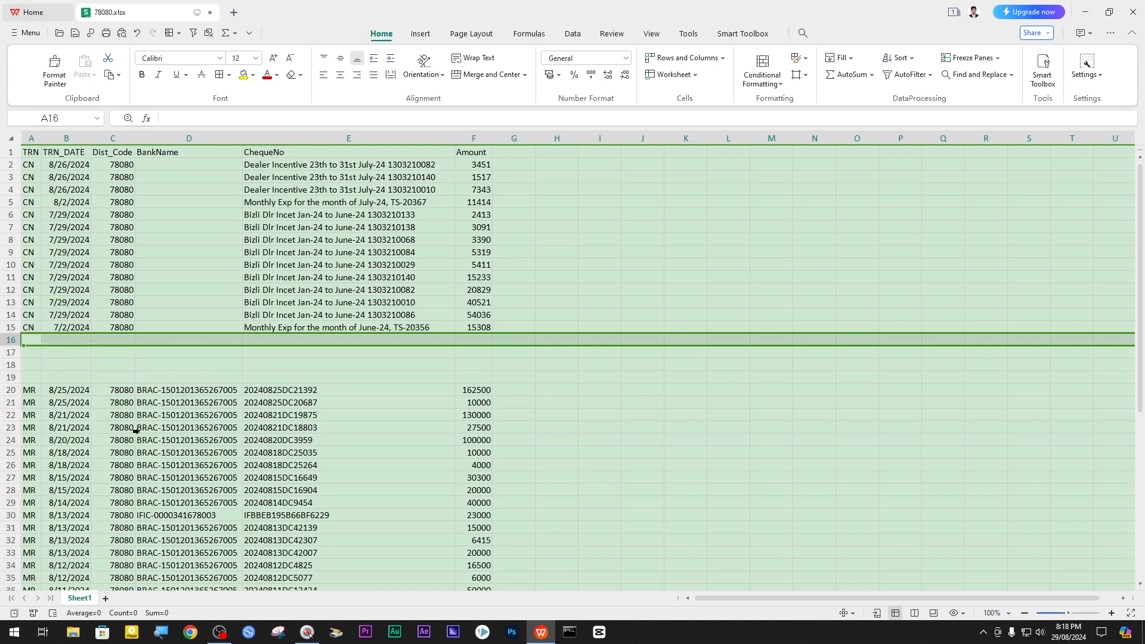
right_click(12, 340)
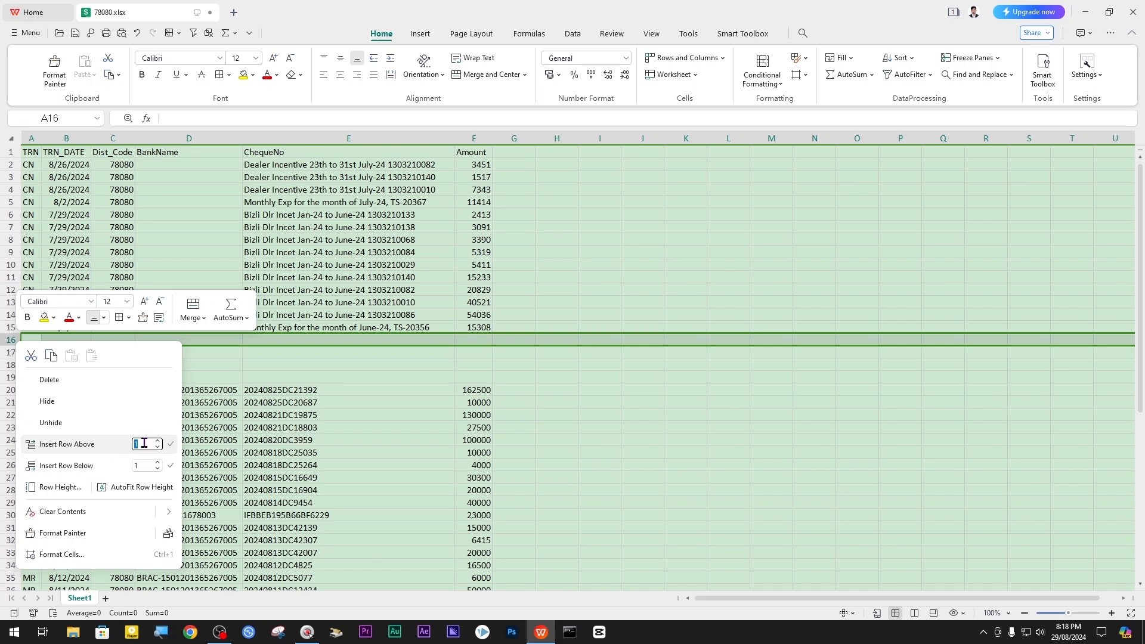
type("5")
key("Return")
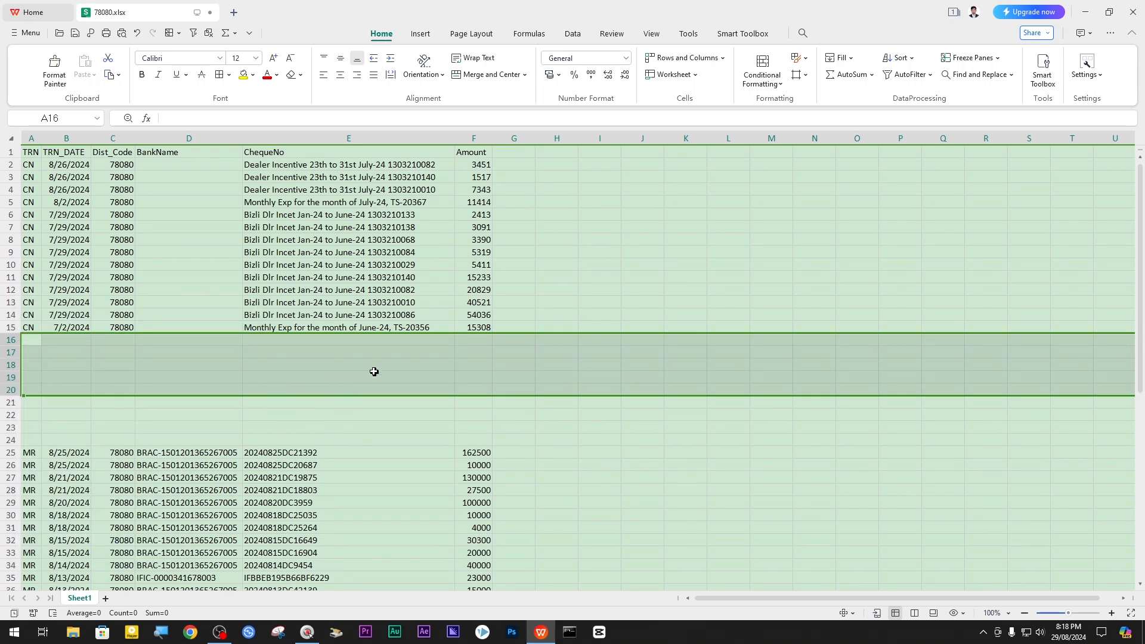
Step: Move the 8/2/2024 monthly expense entry for July-24 from row 5 to row 17, below the other CN entries
left_click(306, 168)
left_click(307, 233)
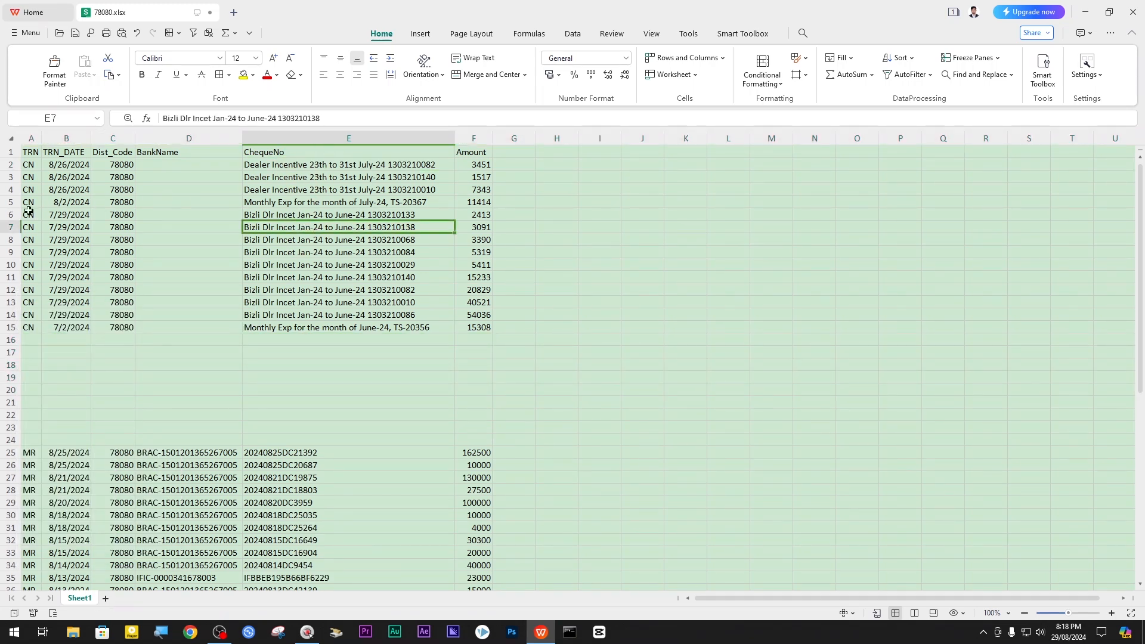
left_click(9, 202)
key("ctrl+c")
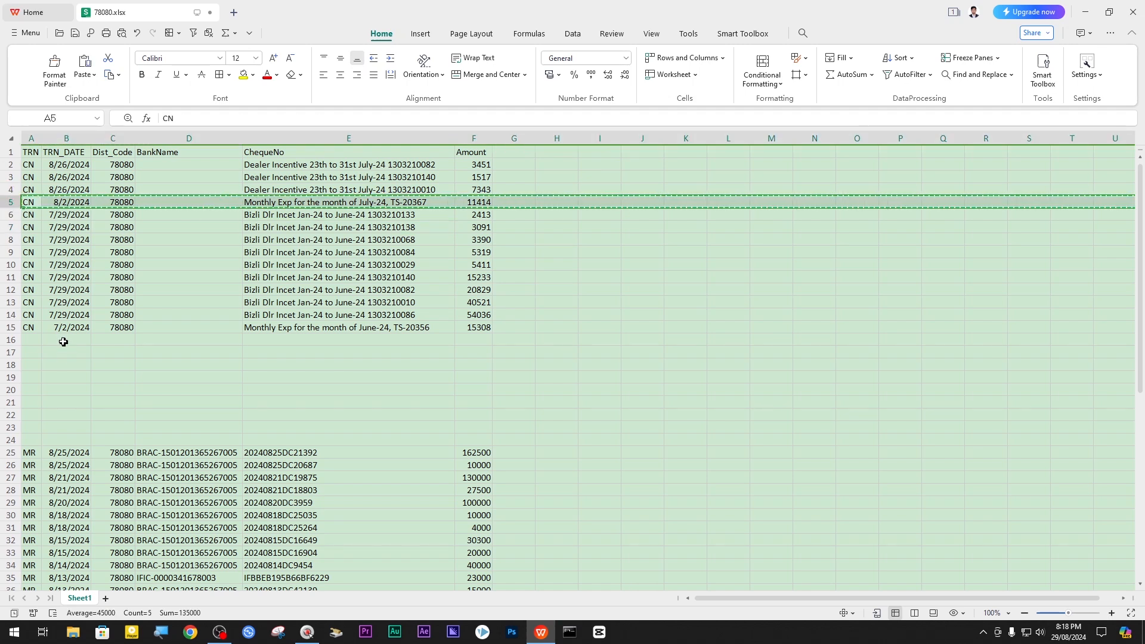
left_click(32, 351)
key("ctrl+v")
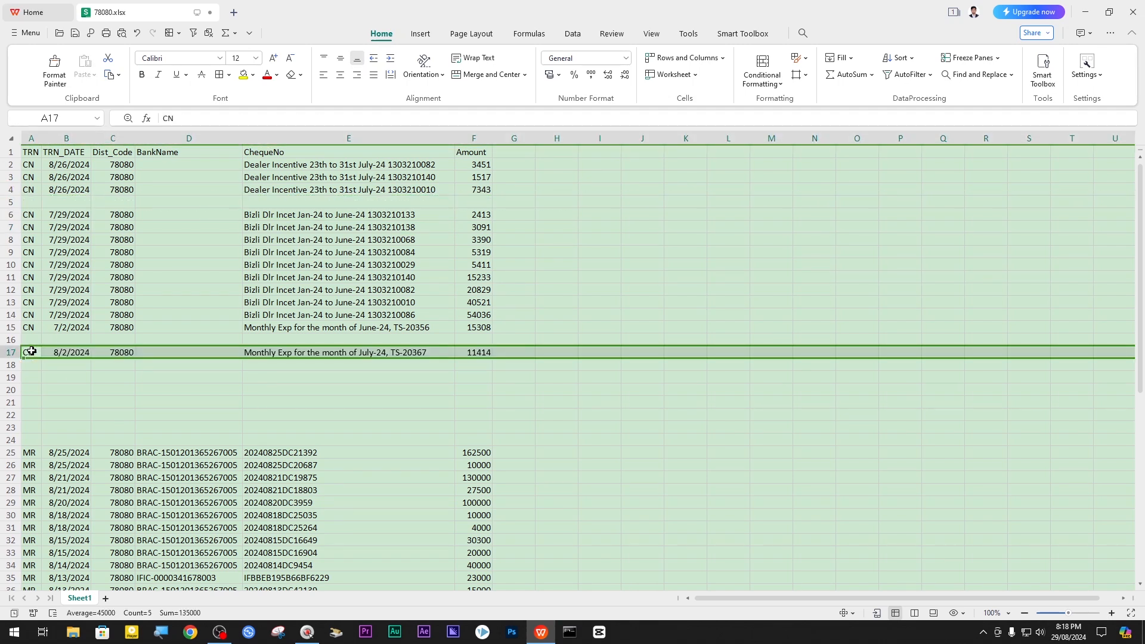
Step: Insert a blank row above the June-24 monthly expense entry and delete the empty rows 17 and 5
right_click(6, 327)
left_click(57, 420)
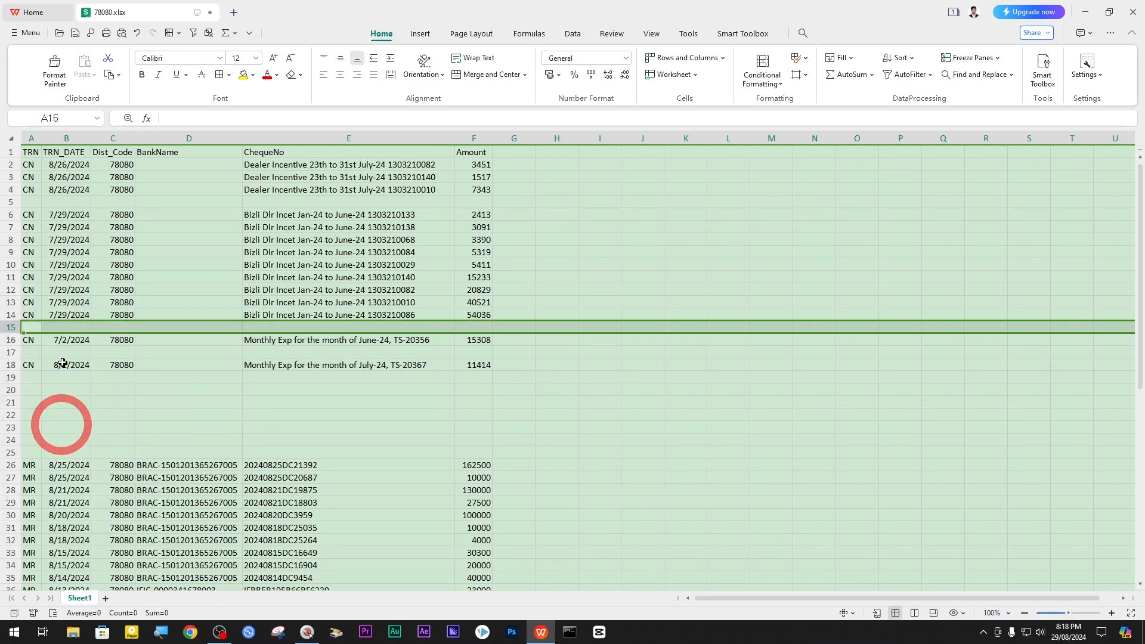
left_click(10, 352)
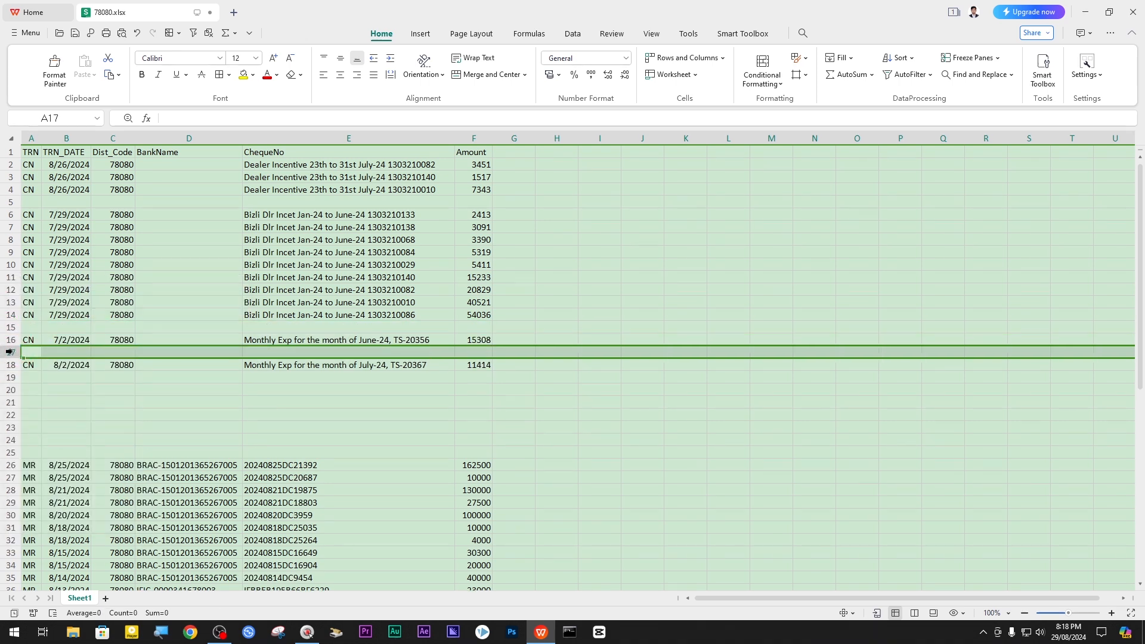
key("ctrl+minus")
left_click(12, 202)
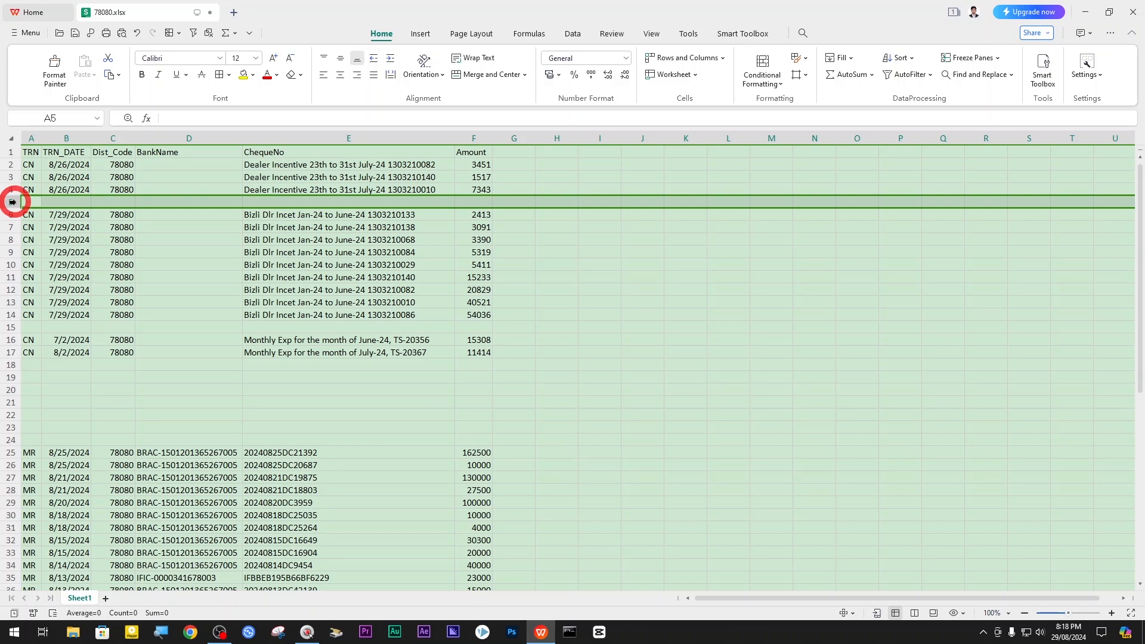
key("ctrl+minus")
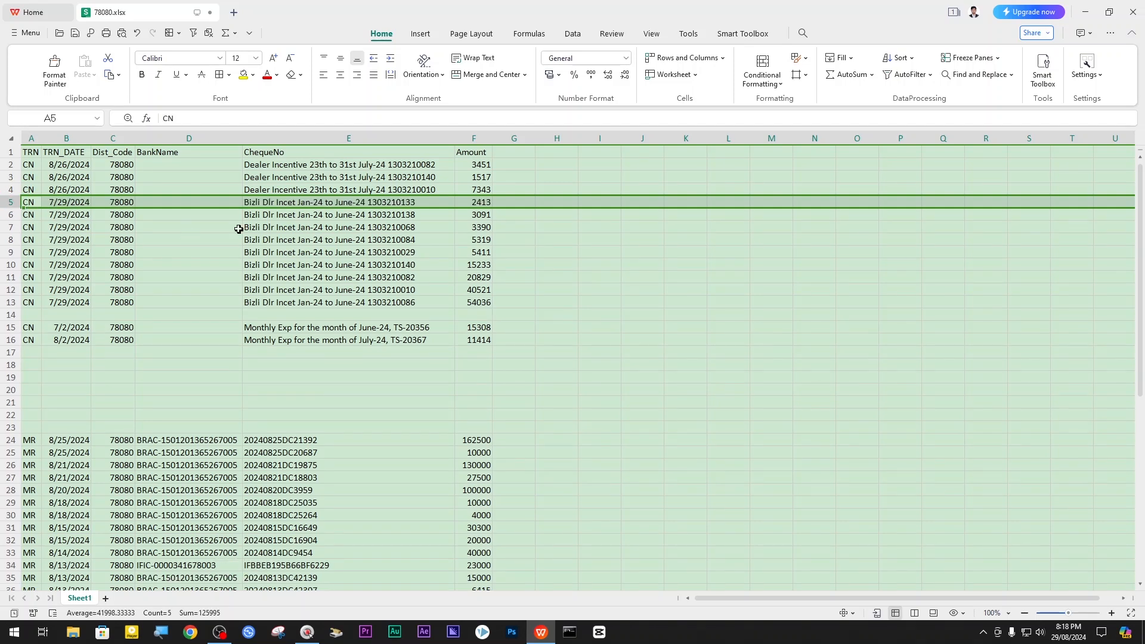
left_click(303, 229)
left_click(349, 263)
left_click(327, 164)
left_click(333, 238)
left_click(357, 293)
left_click(385, 374)
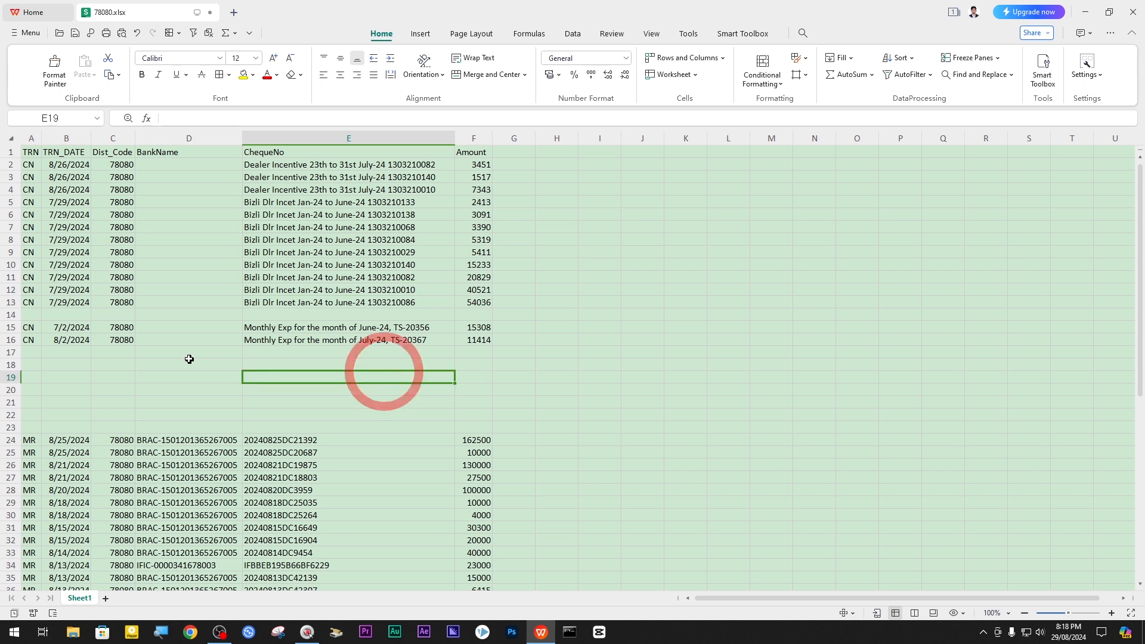
Step: Sum the two monthly expense amounts in F15:F16 in cell F17 and fill that cell with yellow
left_click(112, 353)
left_click(473, 353)
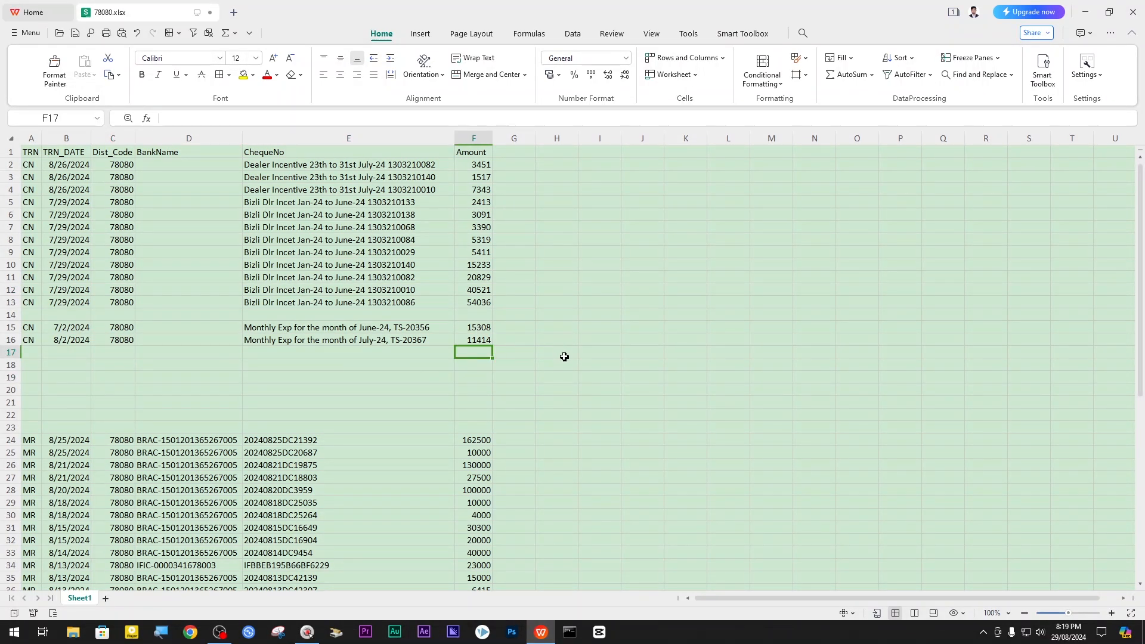
key("alt+equal")
key("Return")
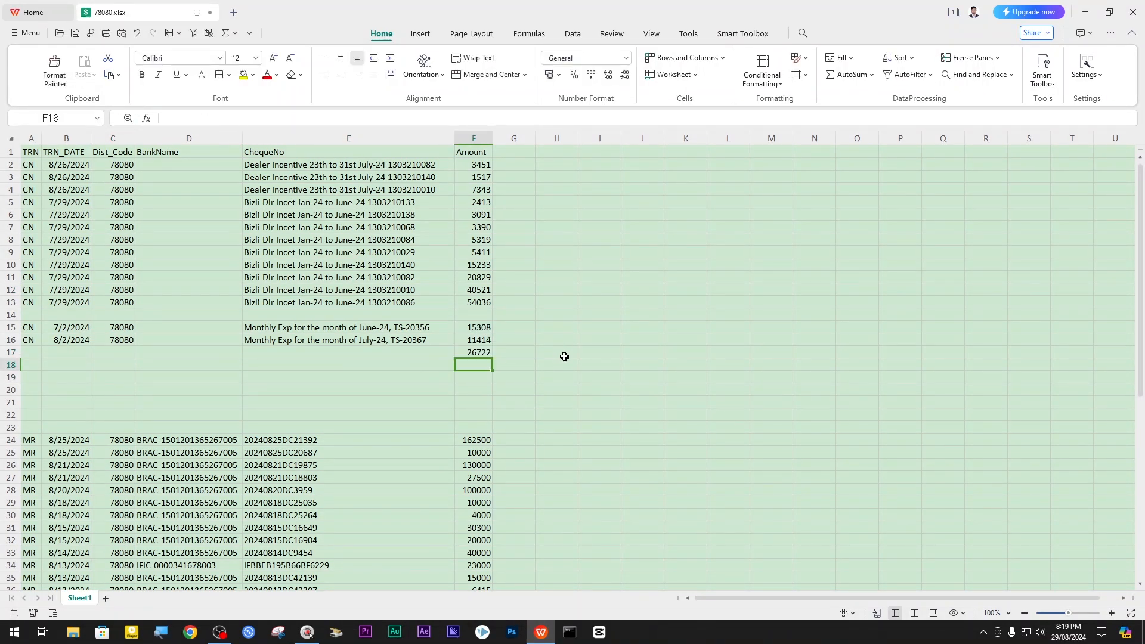
left_click(486, 353)
left_click(244, 75)
Step: Sum the incentive amounts in F2:F13 in cell F14 and fill that cell with yellow
left_click(471, 316)
key("alt+equal")
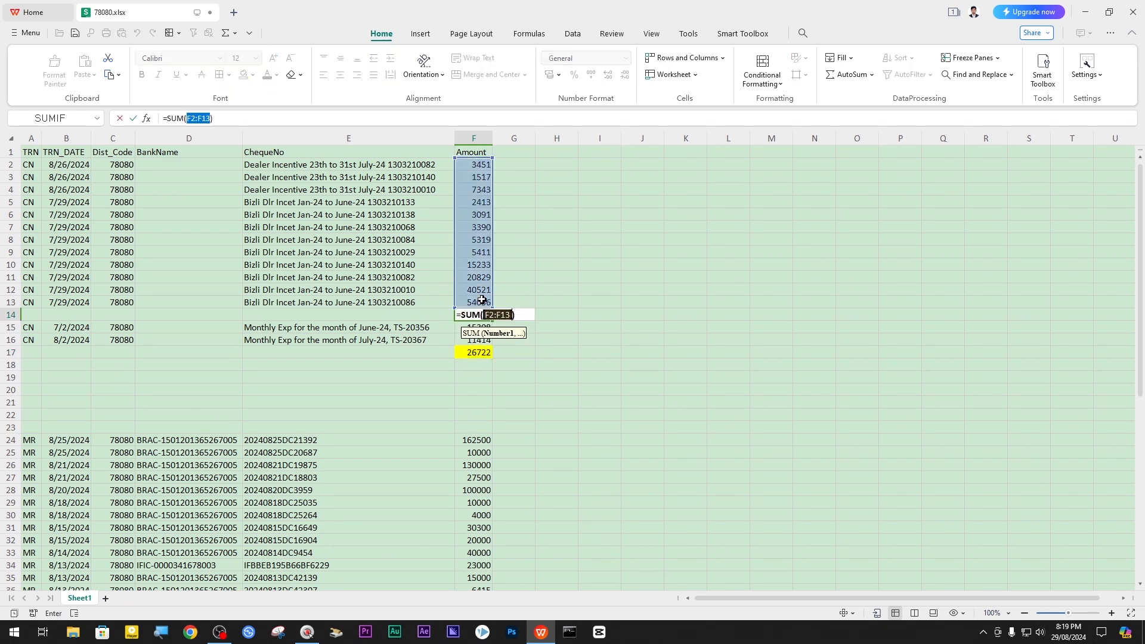
key("Return")
key("Up")
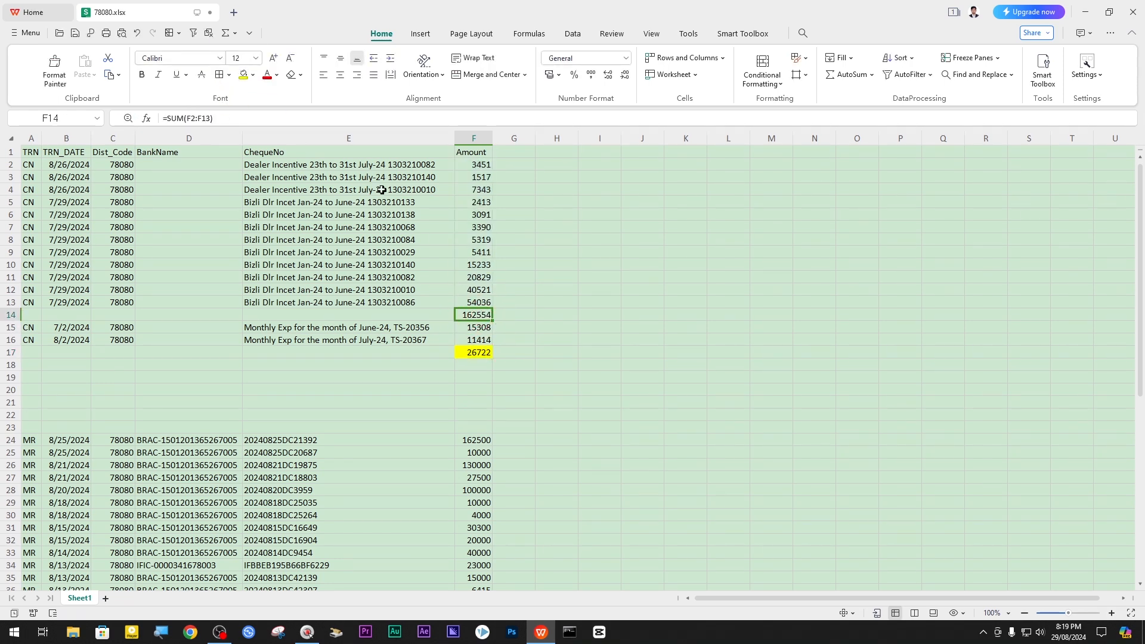
left_click(243, 75)
left_click(857, 390)
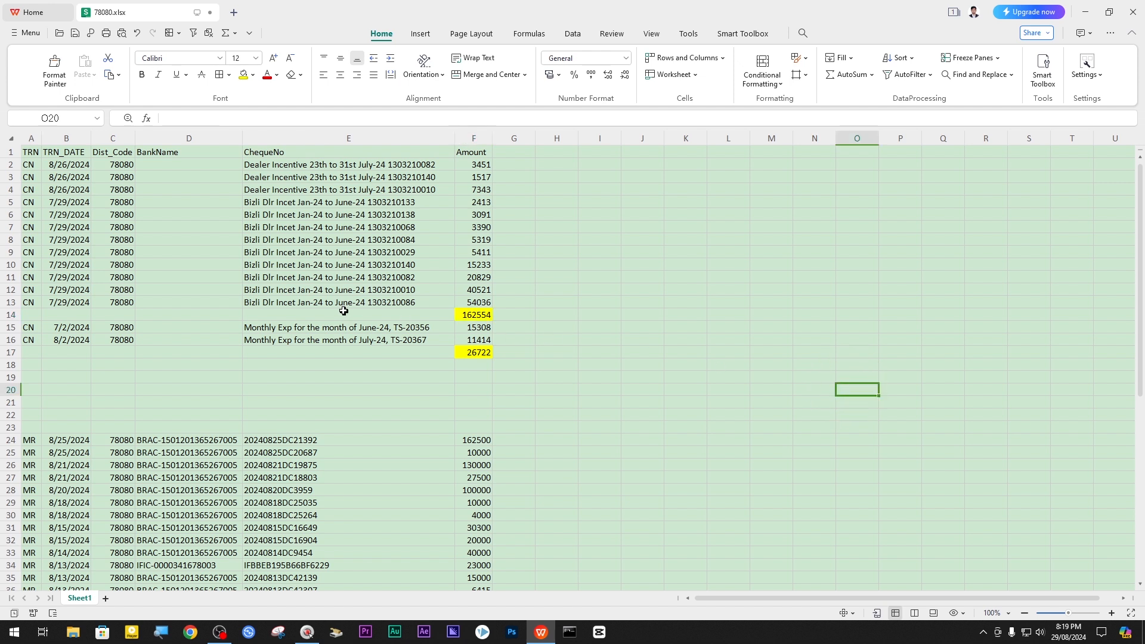
Step: Review the grouped CN entries and the MR records down to their highlighted total
scroll(338, 311, "down", 1)
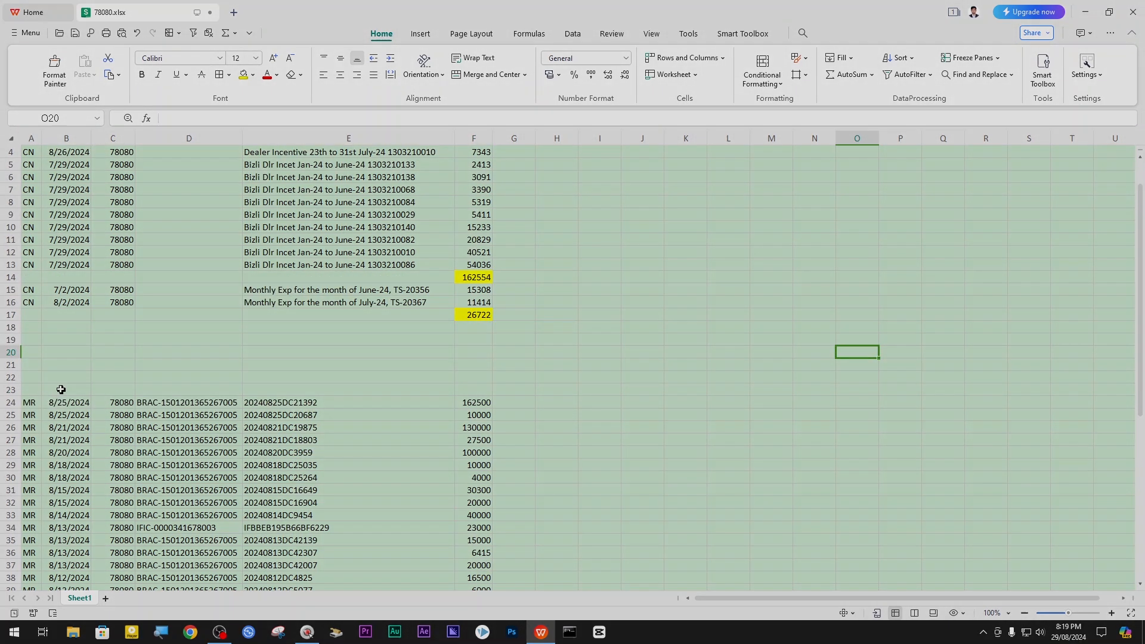
left_click(29, 365)
left_click(143, 366)
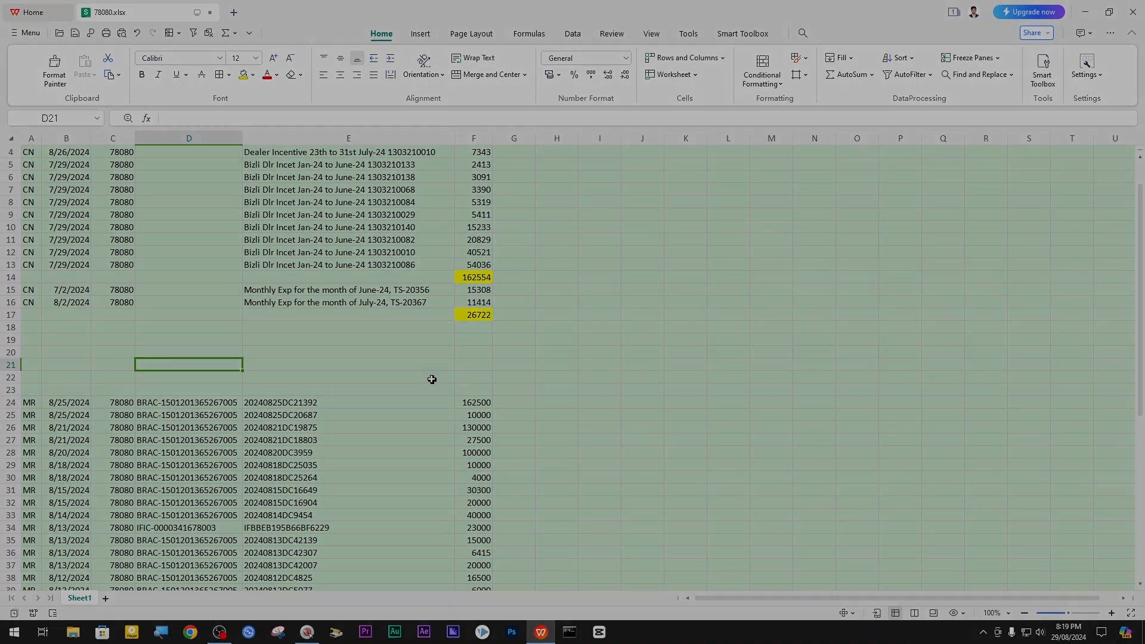
scroll(432, 380, "up", 1)
left_click(310, 252)
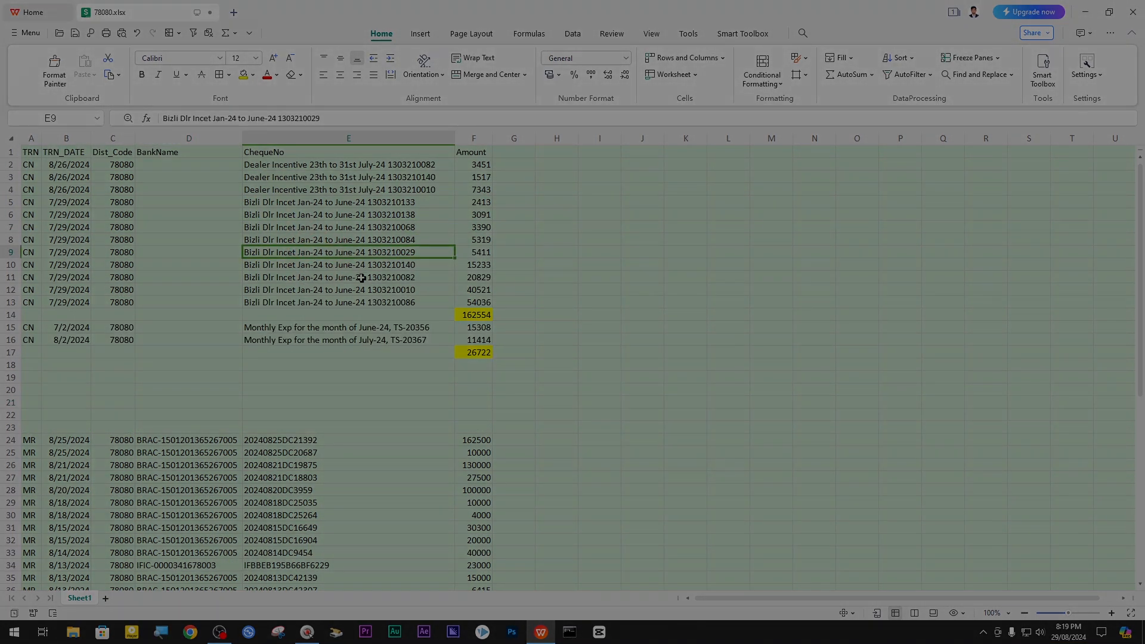
scroll(358, 276, "down", 6)
scroll(415, 353, "up", 6)
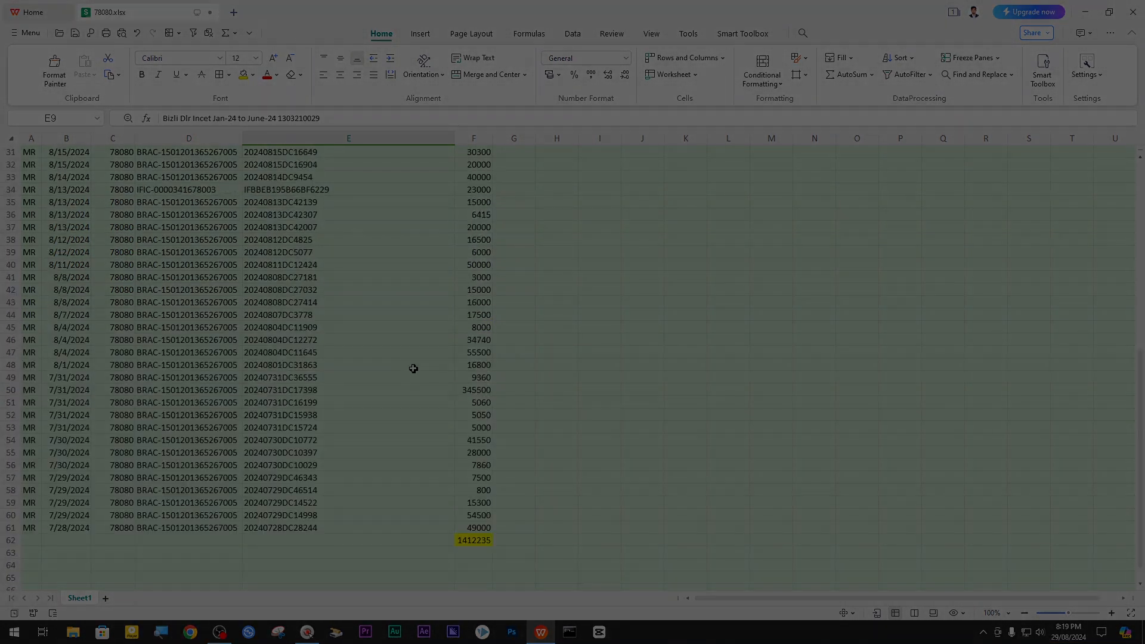